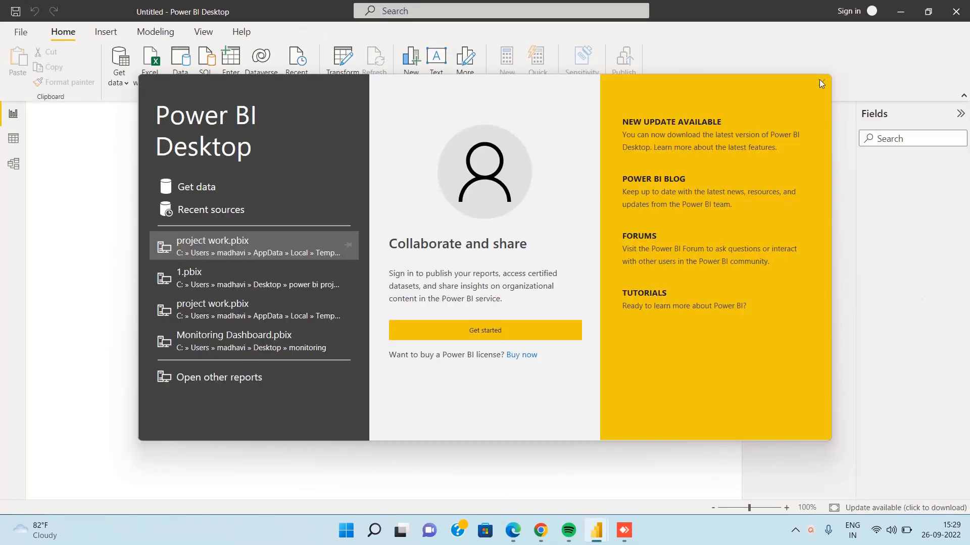
Close the start screen, and open the account sign-in prompt and dismiss it without signing in.
left_click(822, 83)
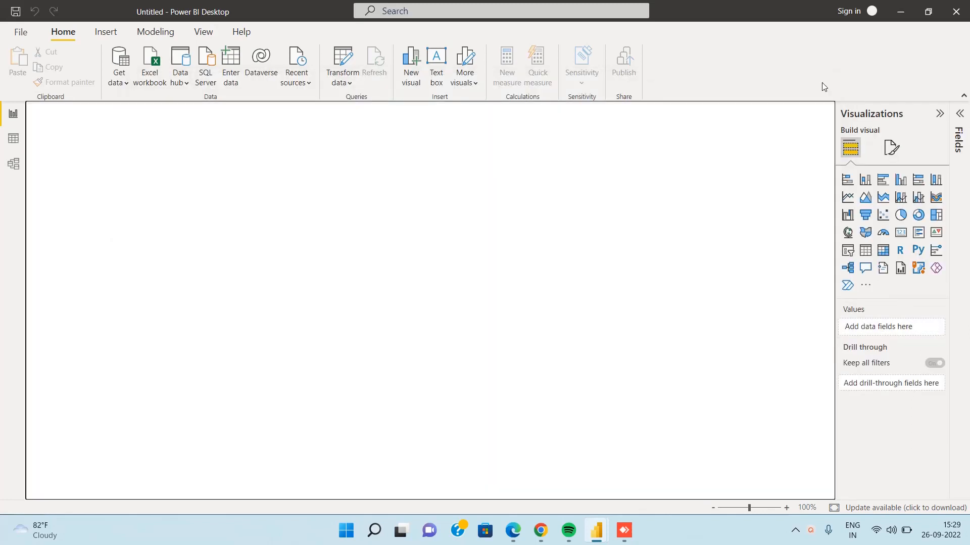
left_click(850, 11)
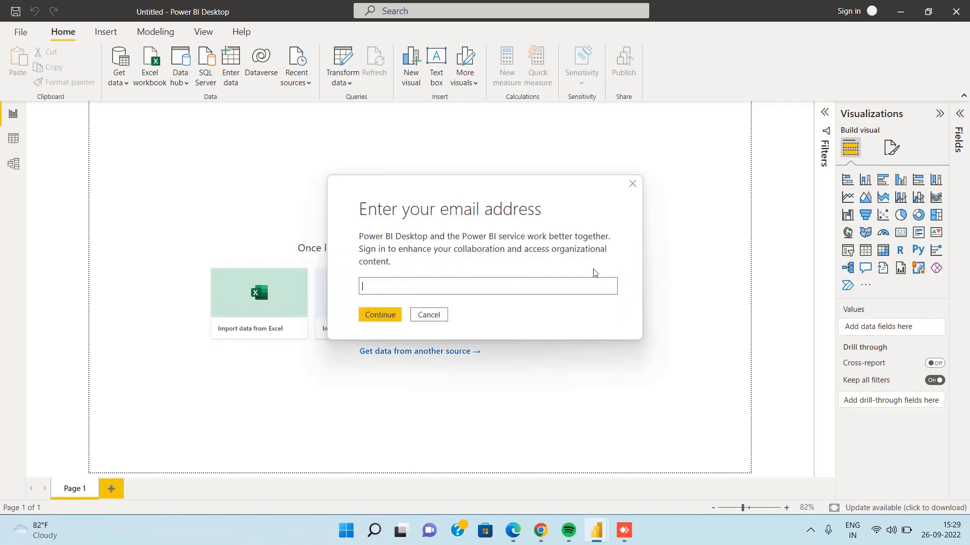
left_click(633, 185)
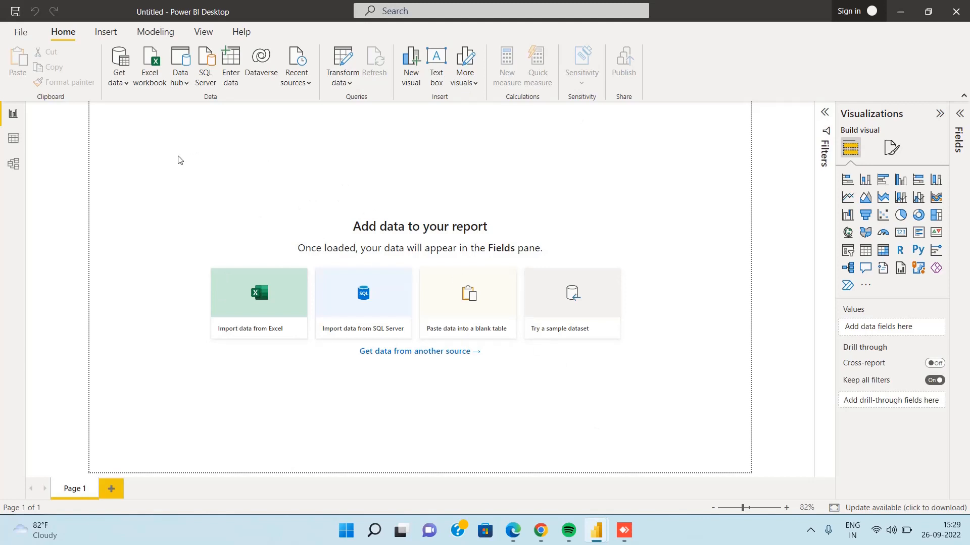
Load the Categories sheet from the Categories Excel workbook in power bi project > Dimensions, and check the loaded table's fields.
left_click(124, 85)
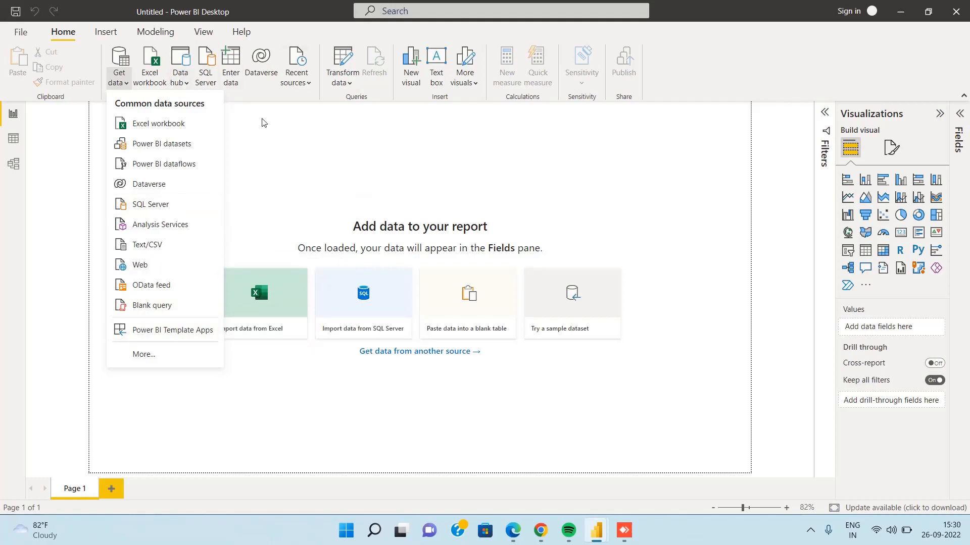
left_click(149, 124)
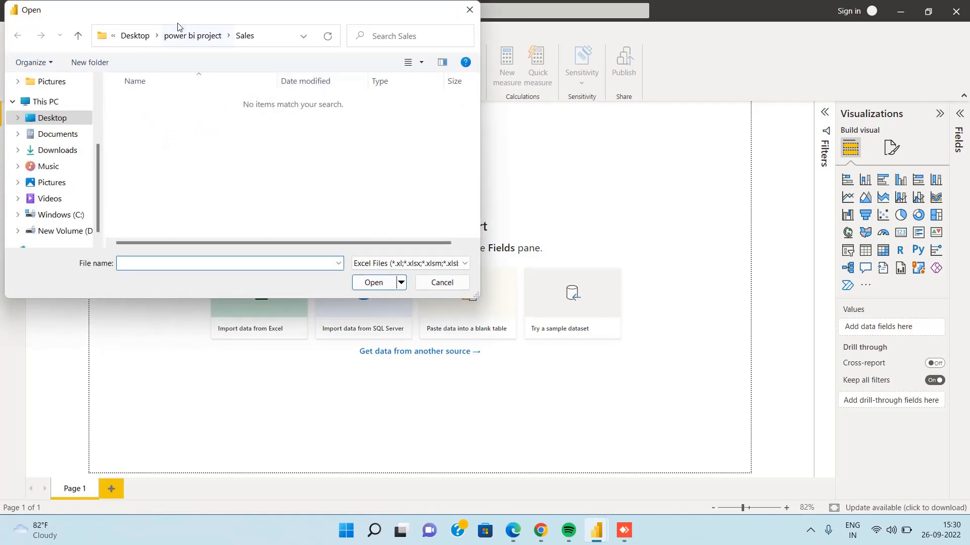
left_click(210, 40)
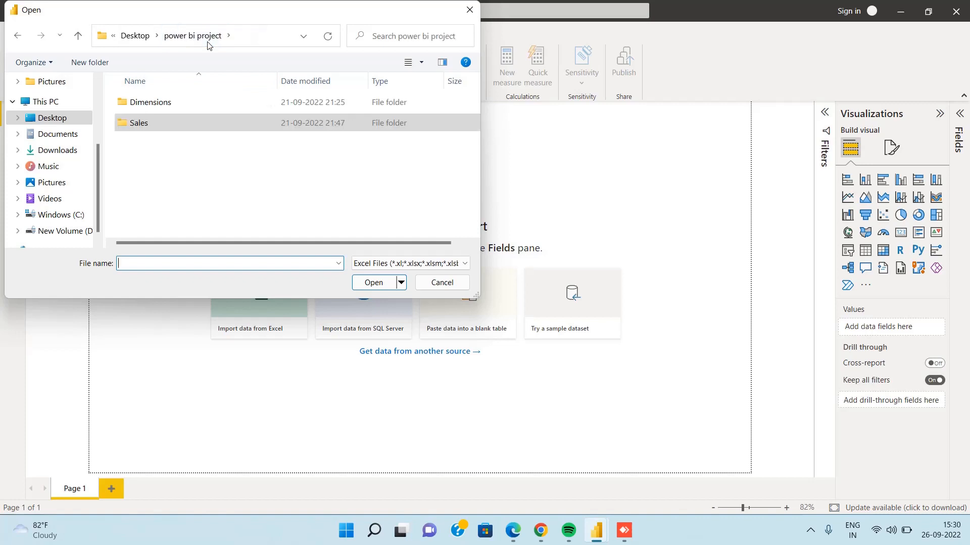
double_click(163, 103)
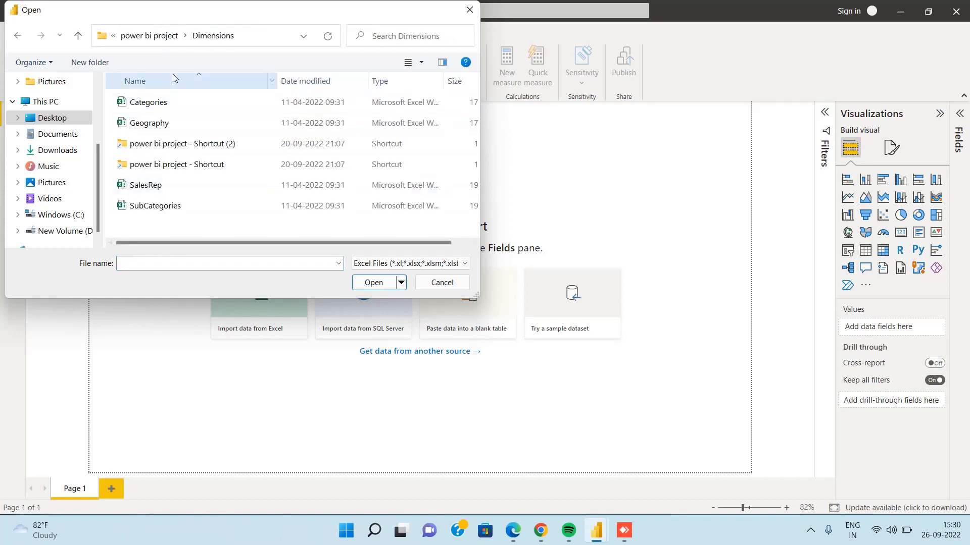
left_click(167, 105)
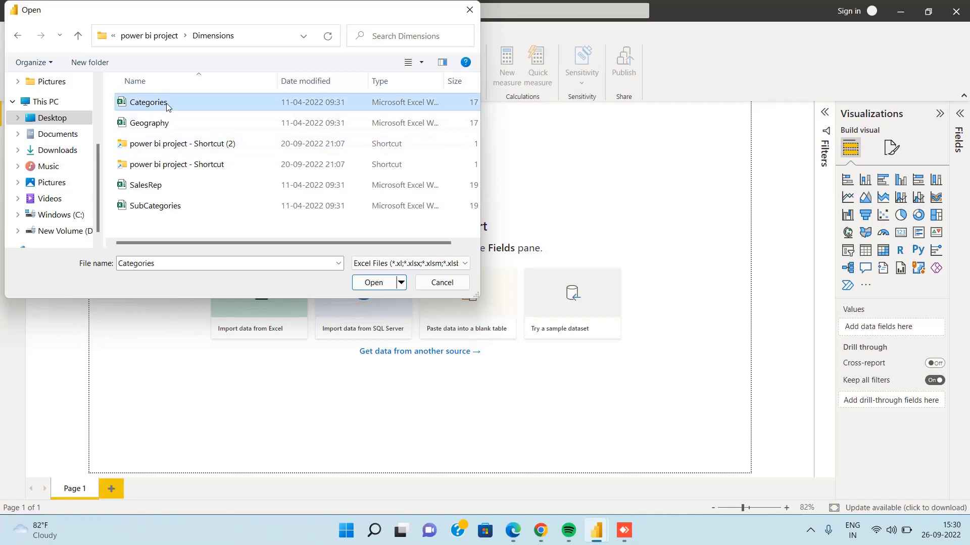
left_click(382, 285)
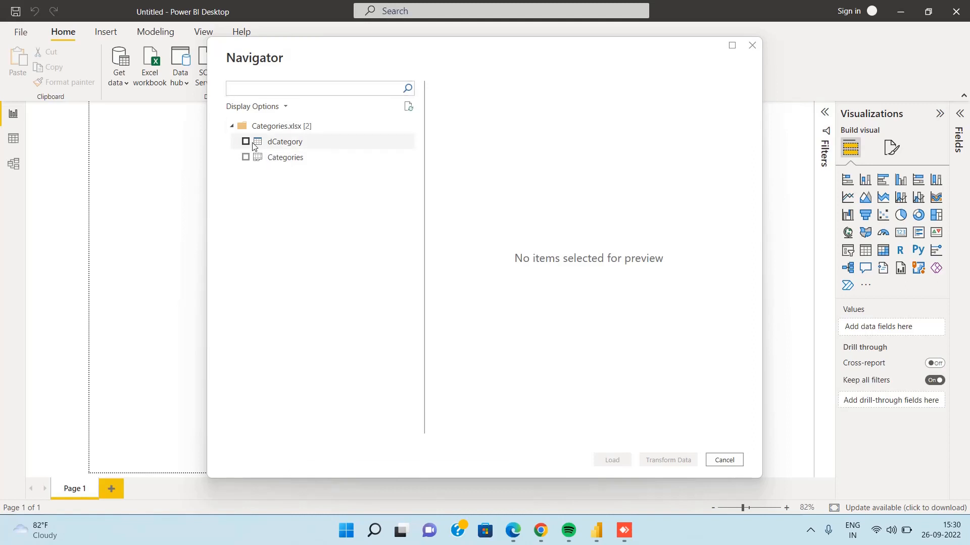
left_click(245, 157)
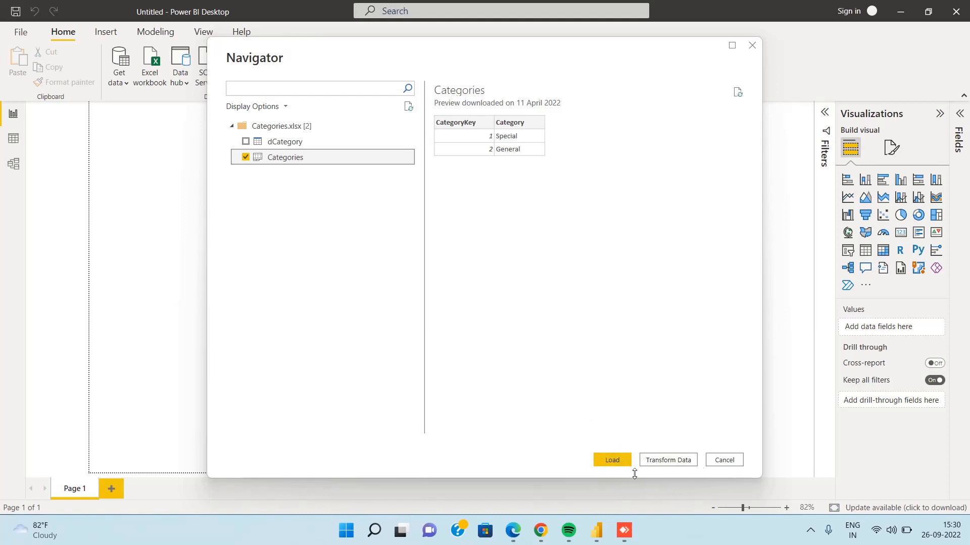
left_click(607, 462)
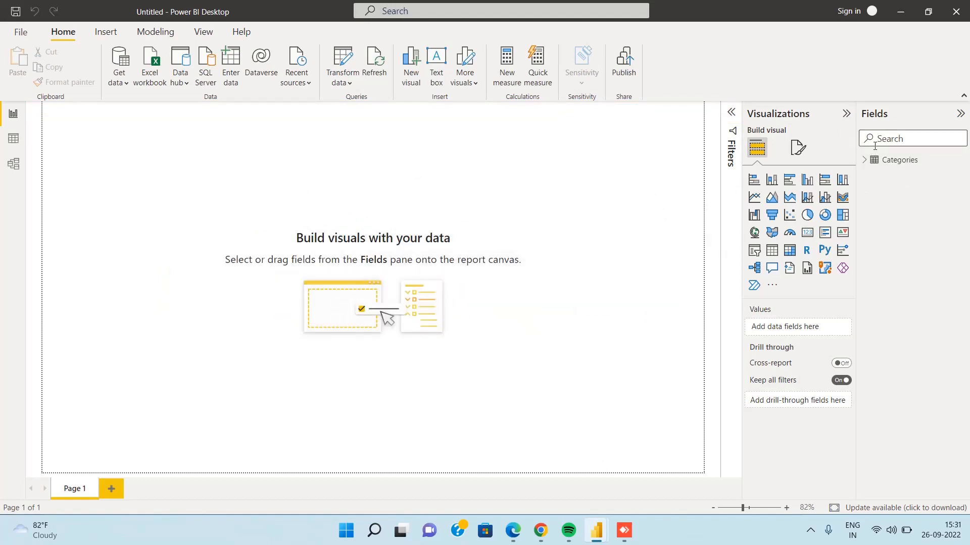
left_click(863, 161)
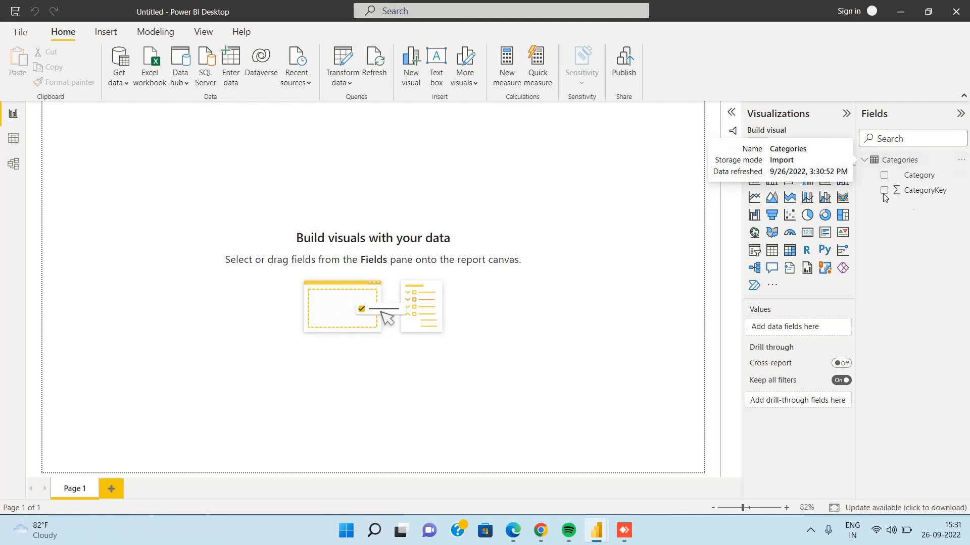
left_click(863, 161)
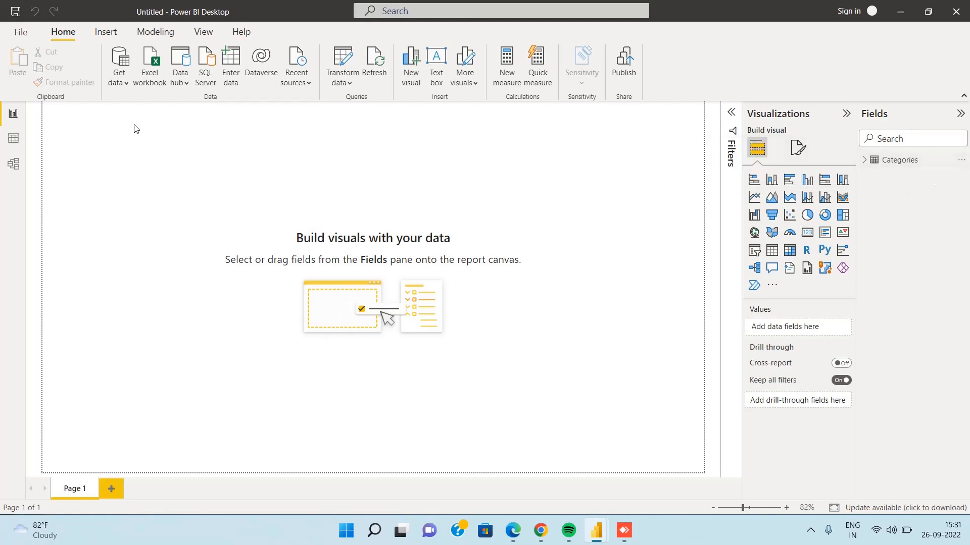
Load the Geography sheet from the Geography Excel workbook in the Dimensions folder.
left_click(146, 69)
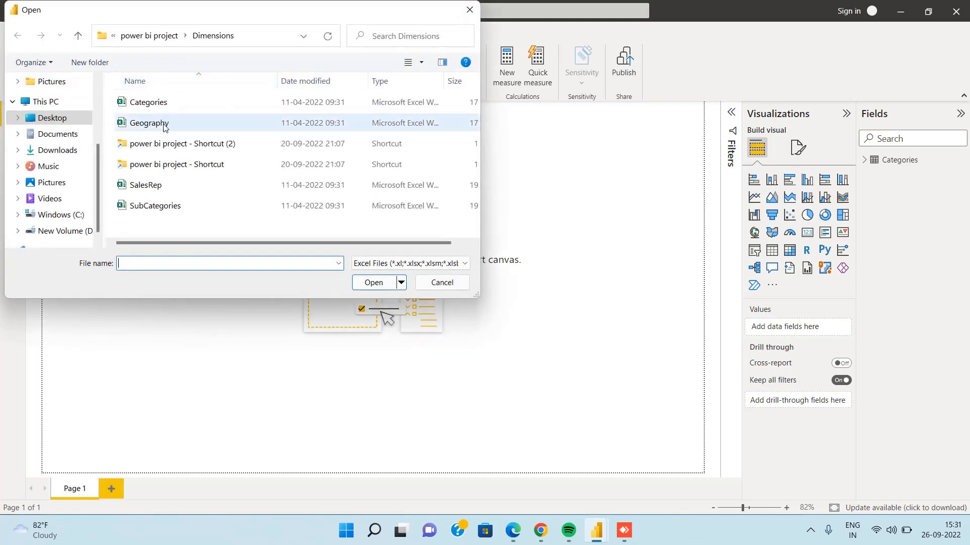
left_click(165, 127)
left_click(370, 283)
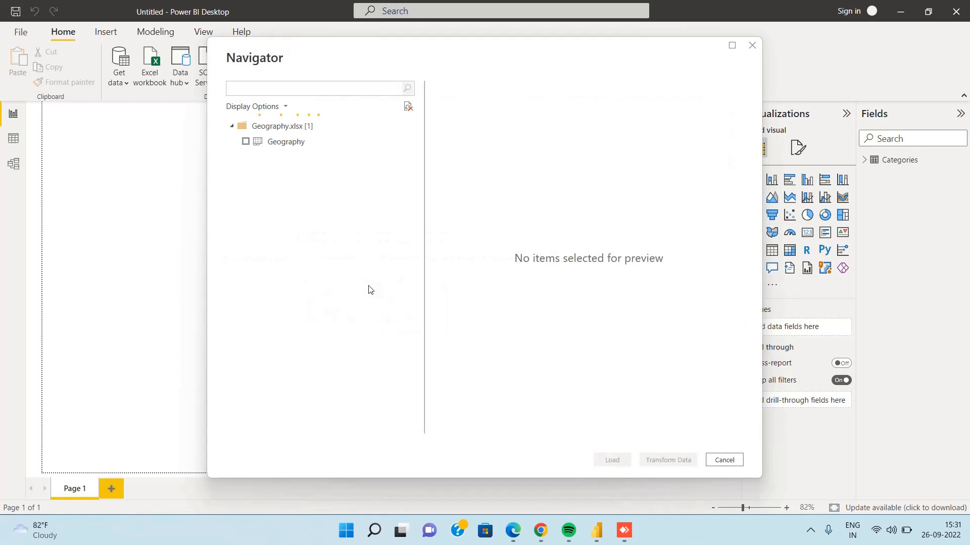
left_click(246, 142)
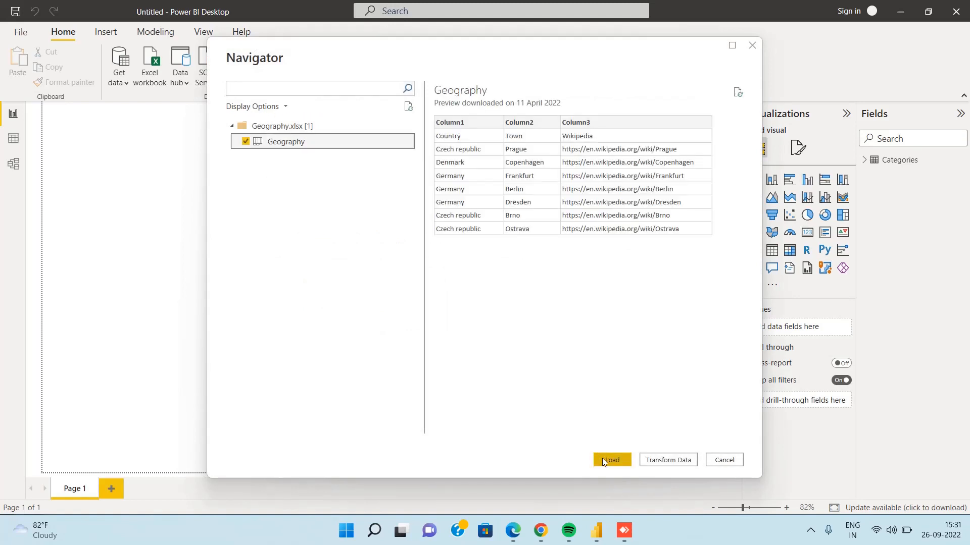
left_click(604, 460)
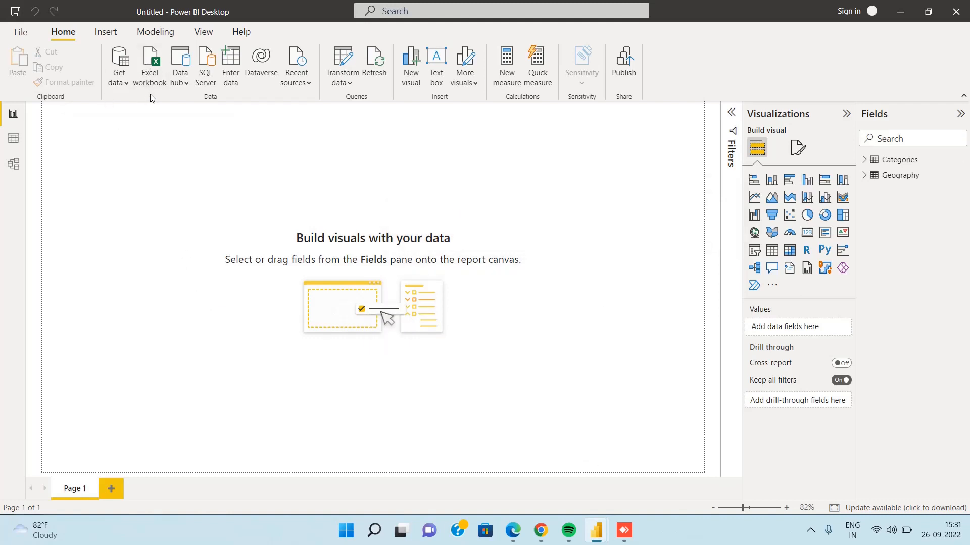
Try to connect to Power BI datasets as a data source without signing in.
left_click(123, 83)
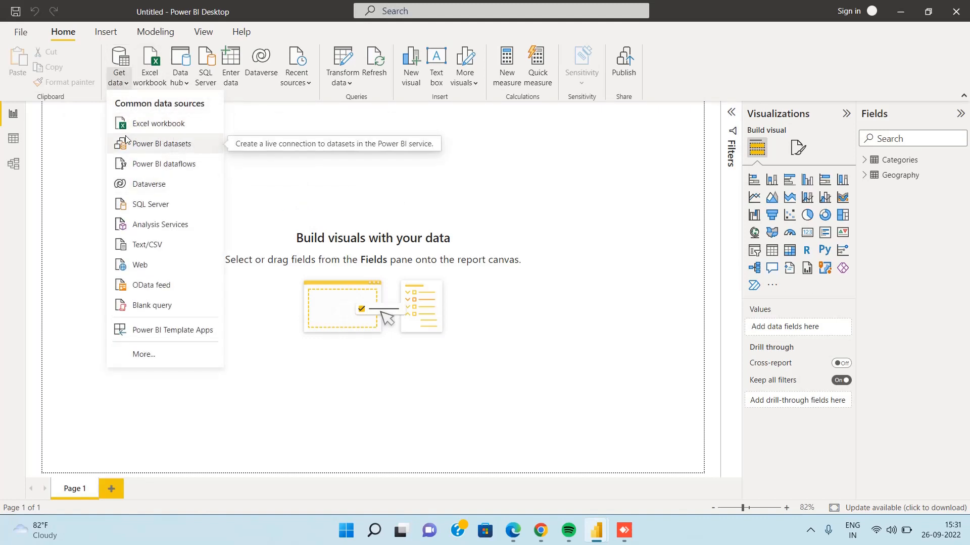
left_click(178, 144)
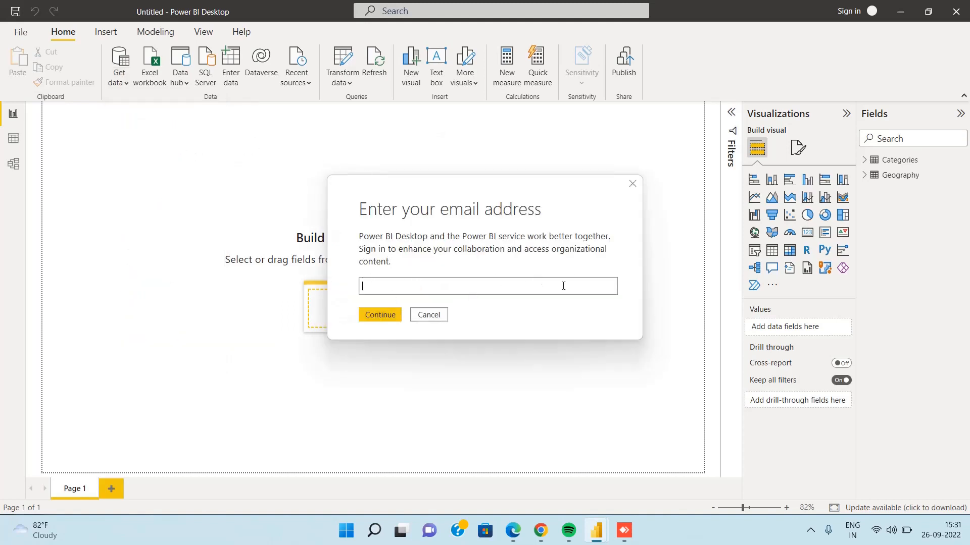
left_click(631, 183)
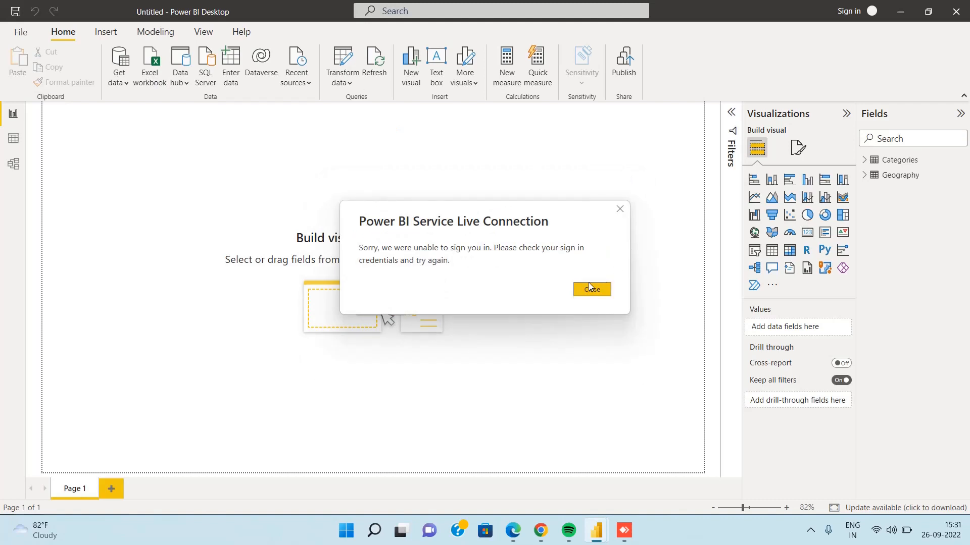
left_click(590, 289)
Examine the Server and Database fields of the SQL Server connection settings, and close them without connecting.
left_click(126, 84)
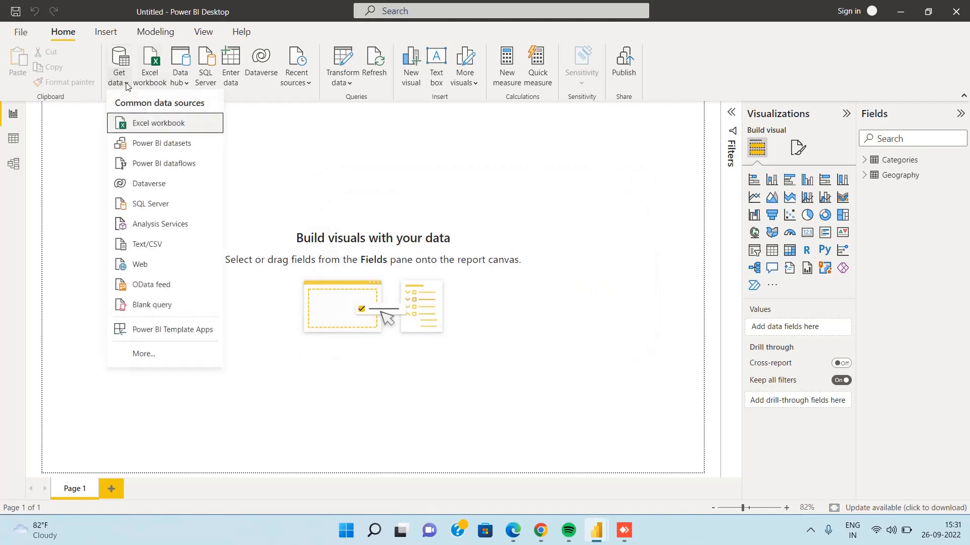
left_click(156, 209)
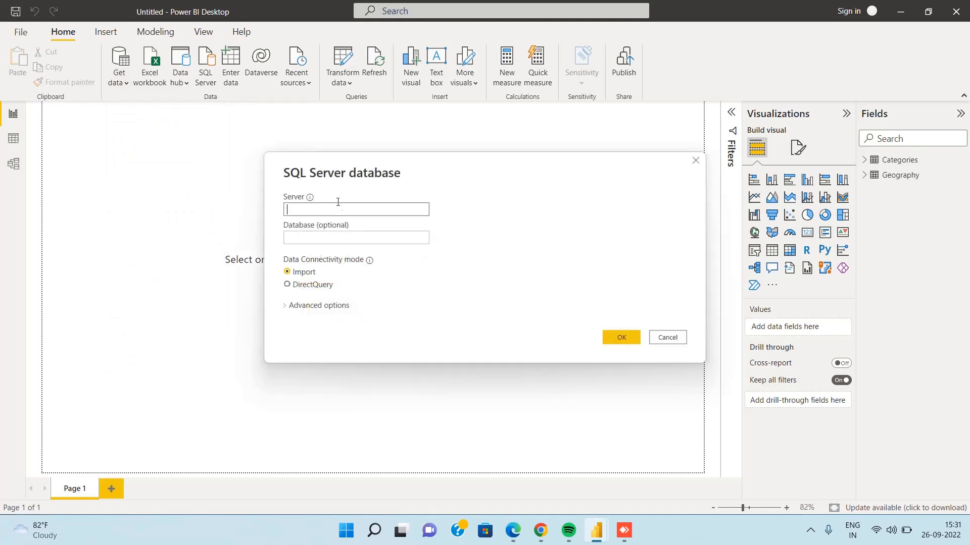
left_click(361, 237)
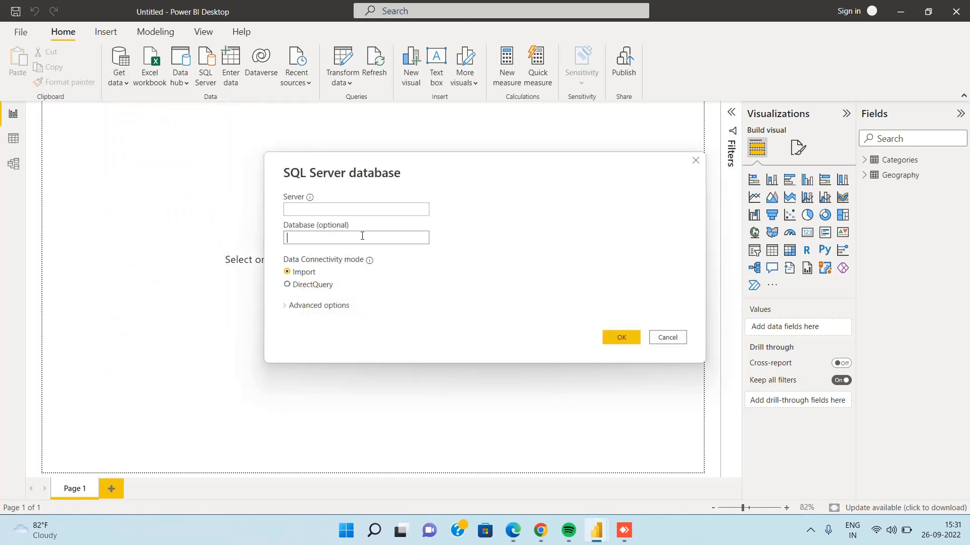
left_click(302, 205)
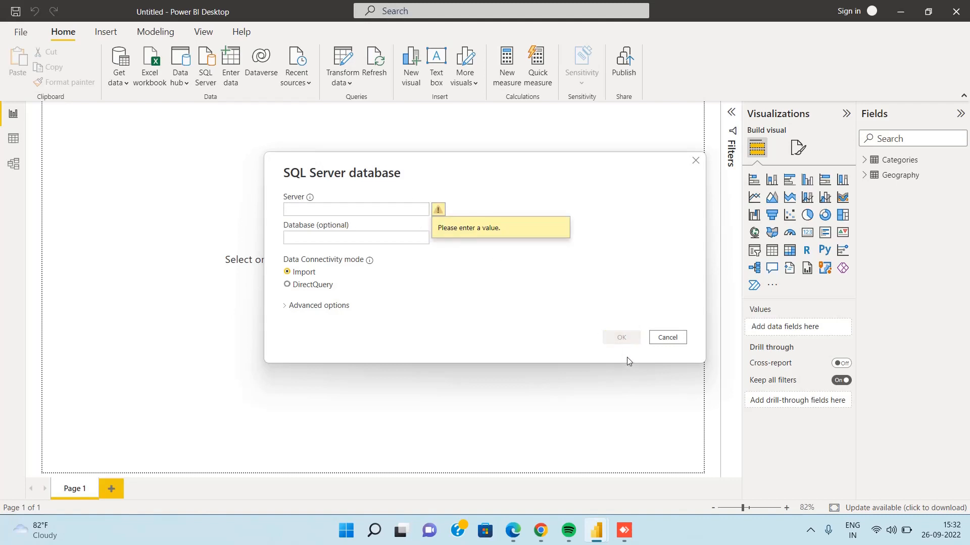
left_click(695, 160)
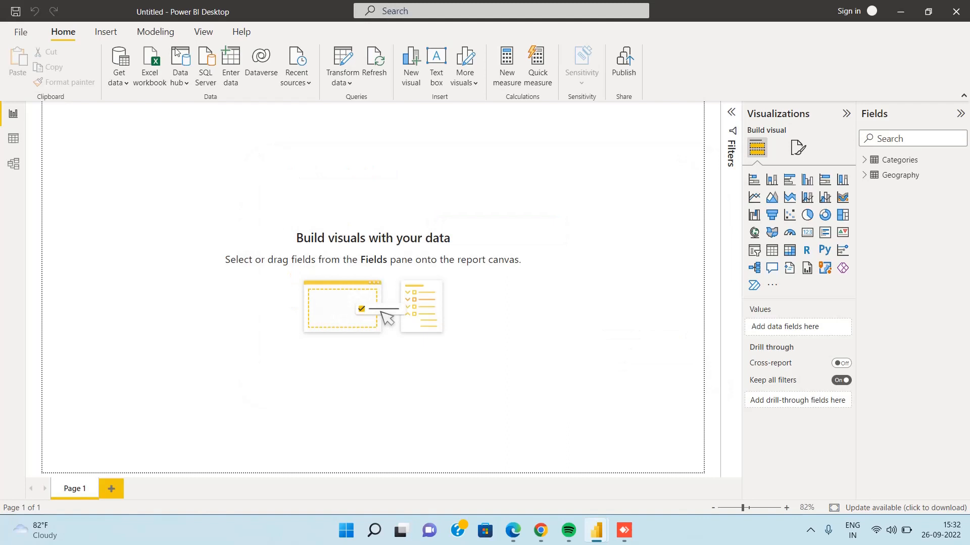
View the Text/CSV files available for import, cancel the import, and review the list of common data sources.
left_click(123, 72)
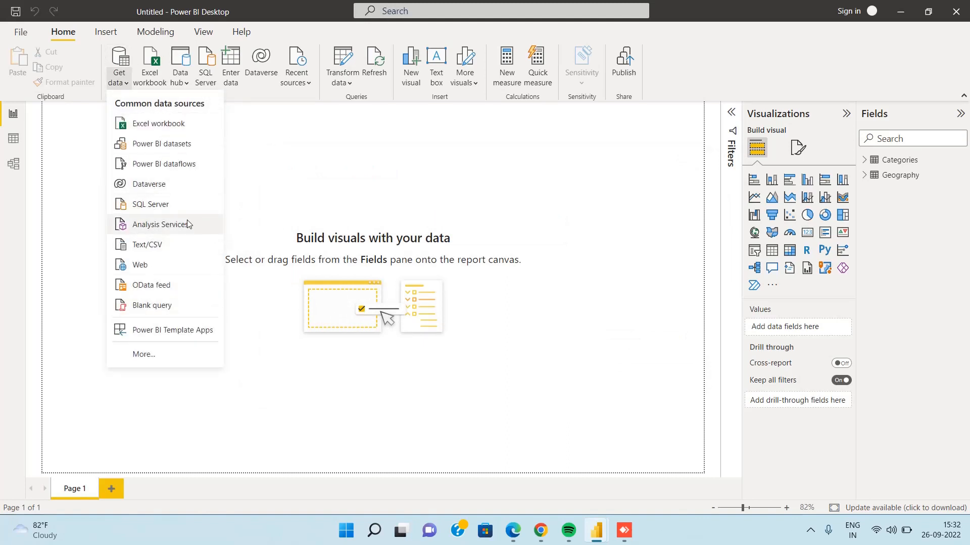
left_click(158, 245)
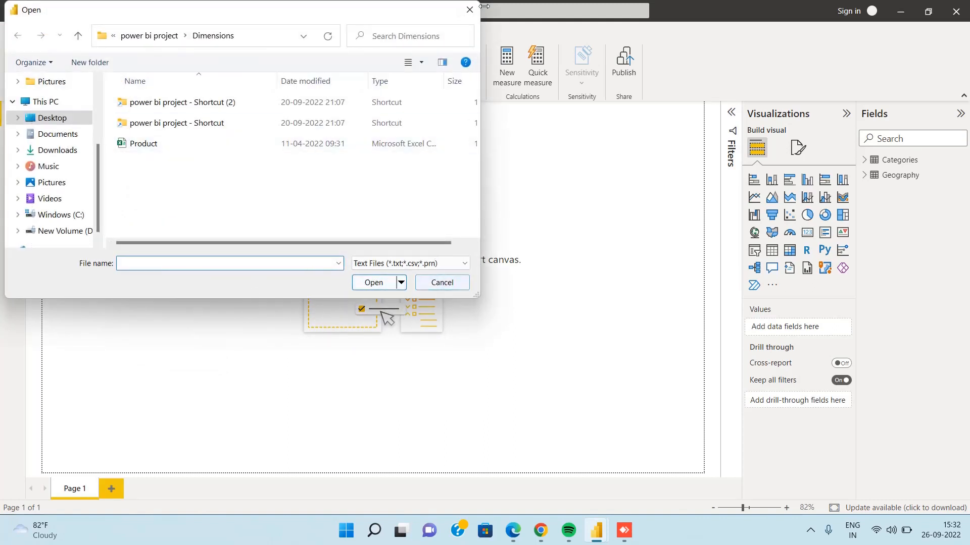
left_click(444, 283)
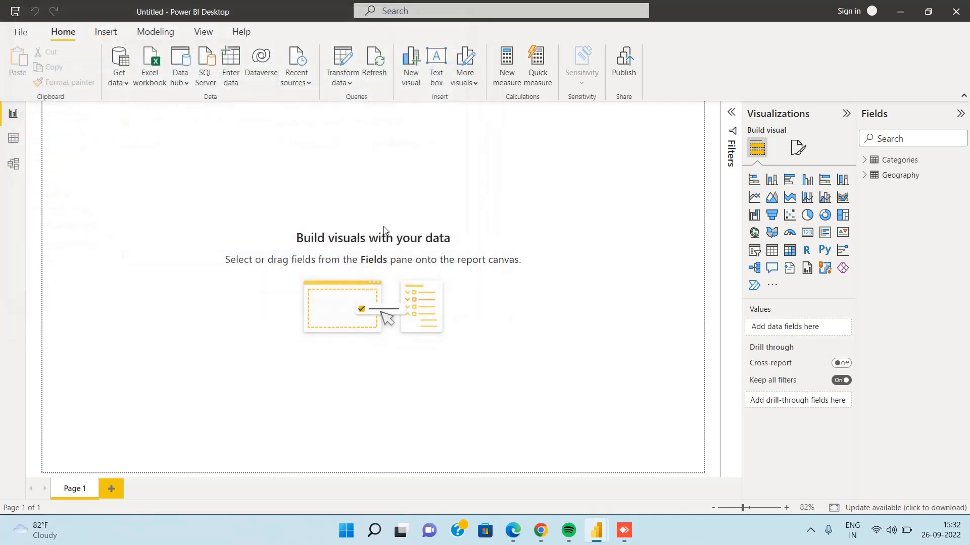
left_click(116, 80)
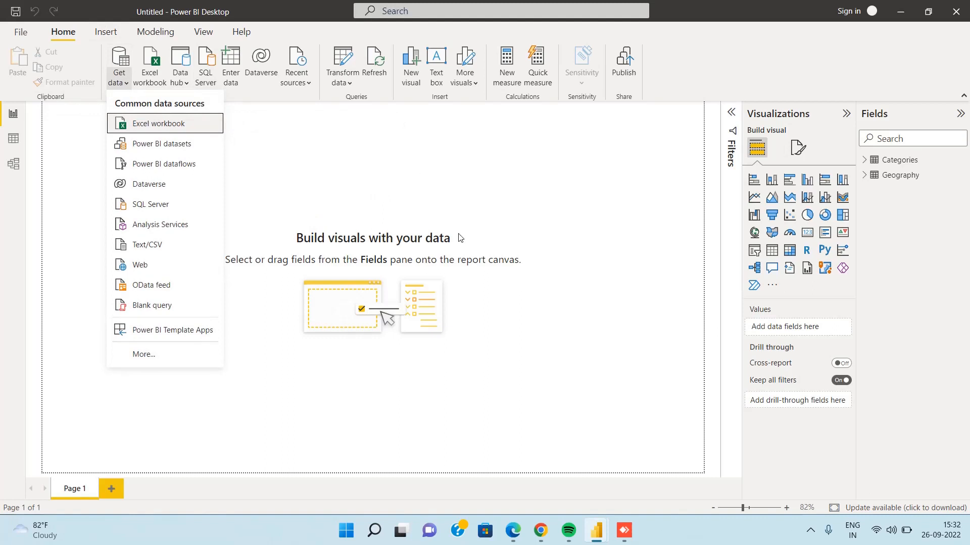
left_click(315, 184)
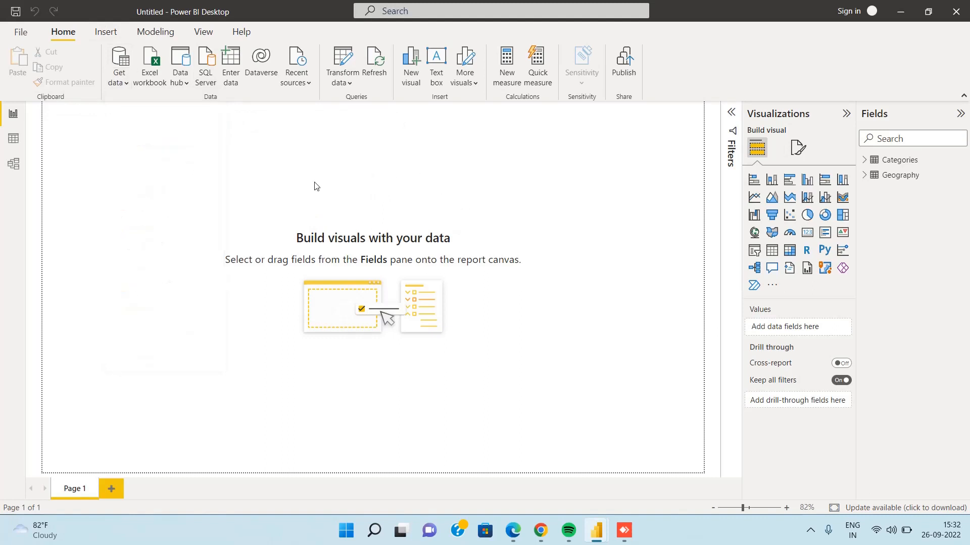
Start a manually entered table and extend it to four columns.
left_click(228, 72)
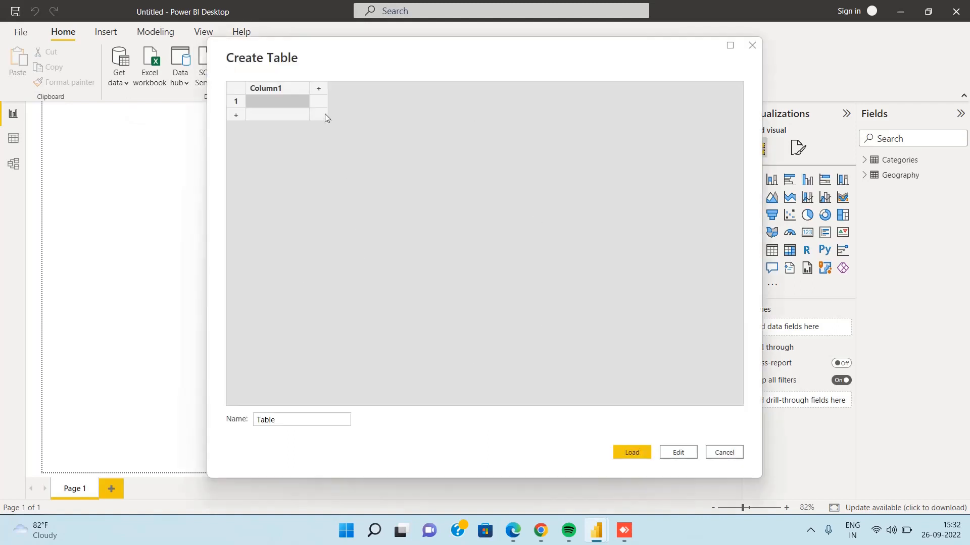
left_click(318, 88)
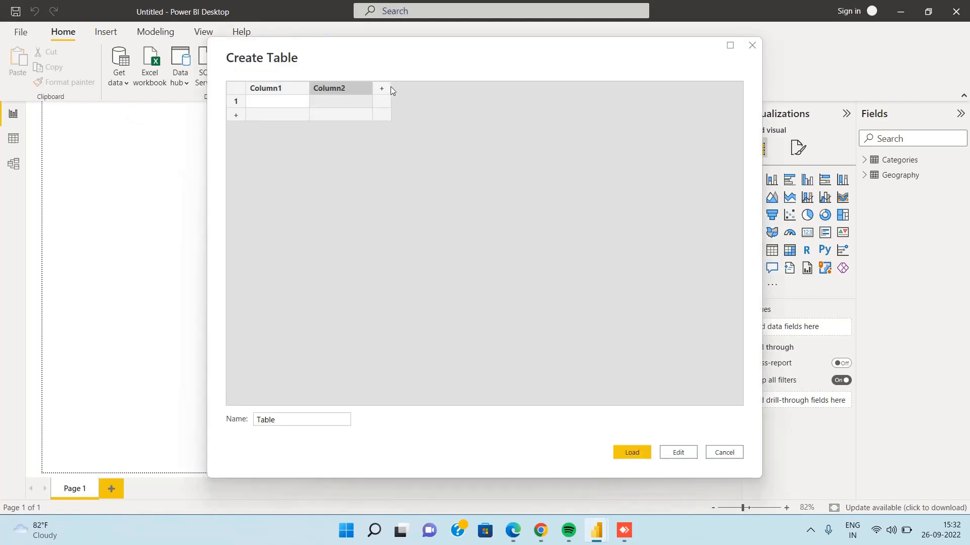
left_click(390, 89)
left_click(452, 87)
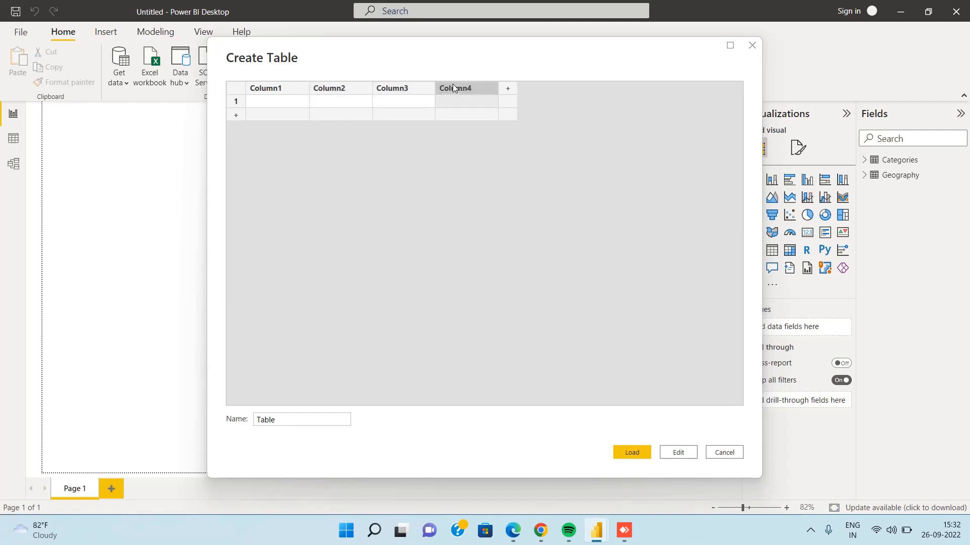
double_click(273, 85)
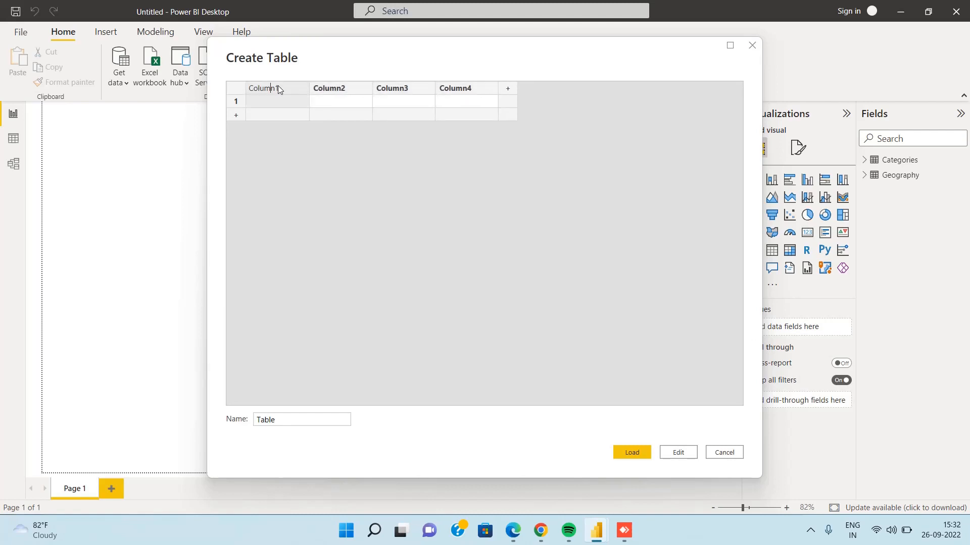
Extend the manually entered table to eight rows.
left_click(236, 116)
left_click(234, 129)
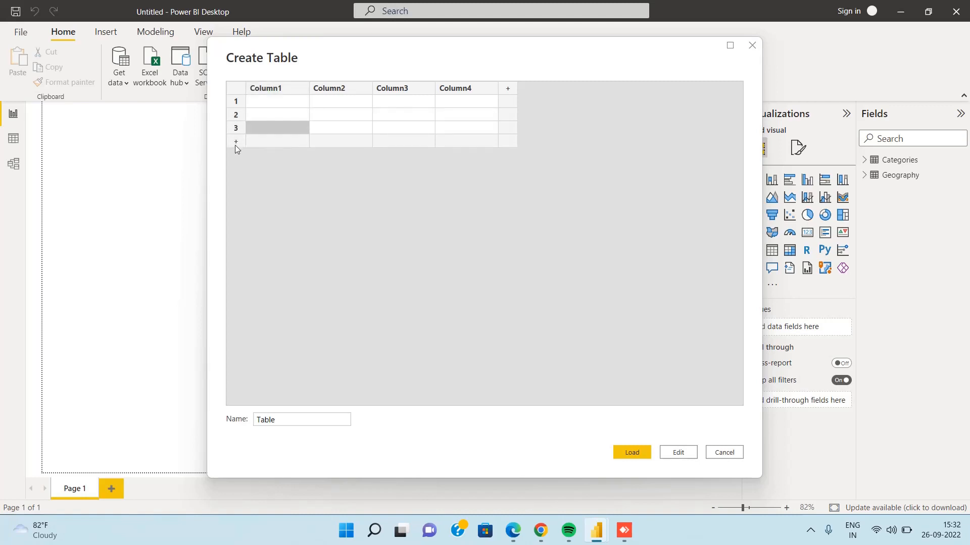
left_click(235, 144)
left_click(235, 154)
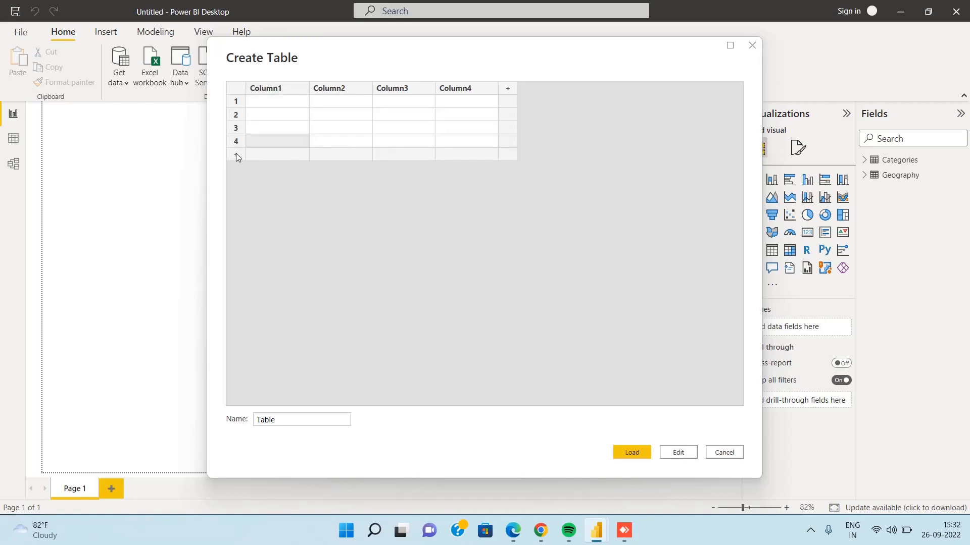
left_click(235, 166)
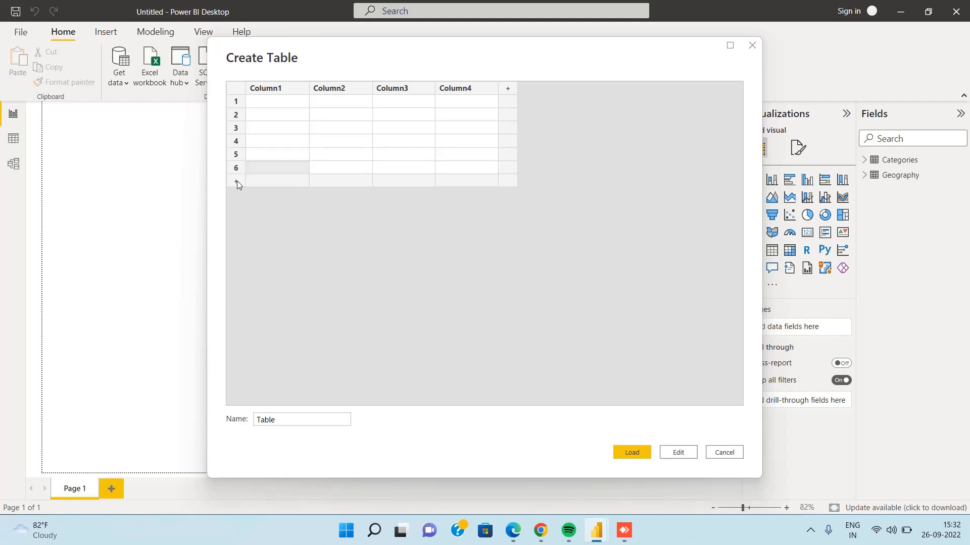
left_click(237, 181)
left_click(236, 195)
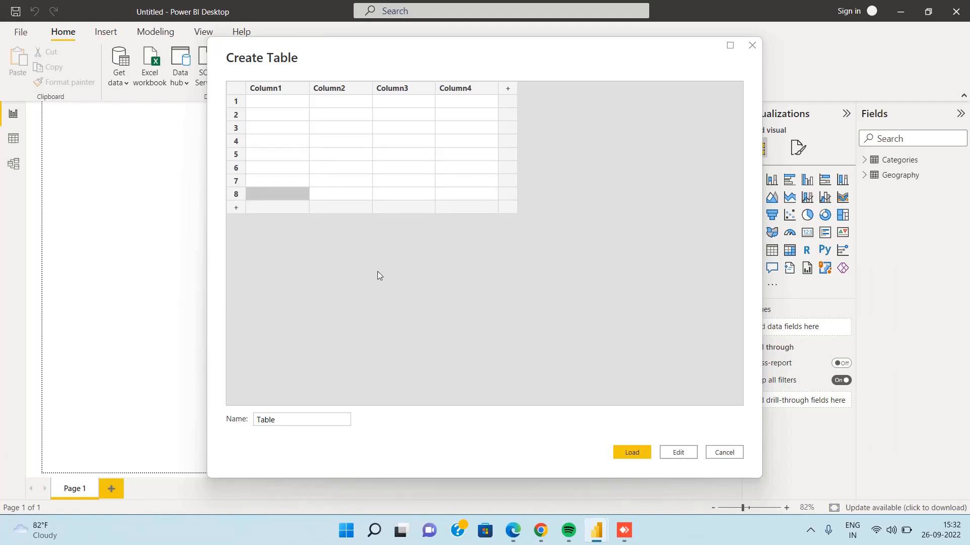
Examine the blank cells and the table's name field, and discard the manually entered table without loading it.
left_click_drag(298, 127, 454, 191)
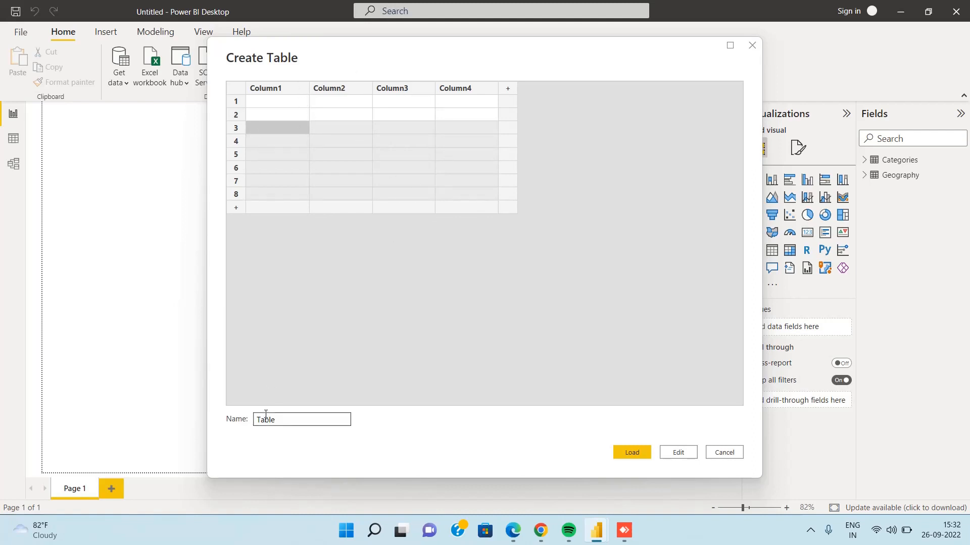
left_click_drag(281, 422, 253, 420)
left_click(287, 423)
left_click(278, 426)
left_click(302, 417)
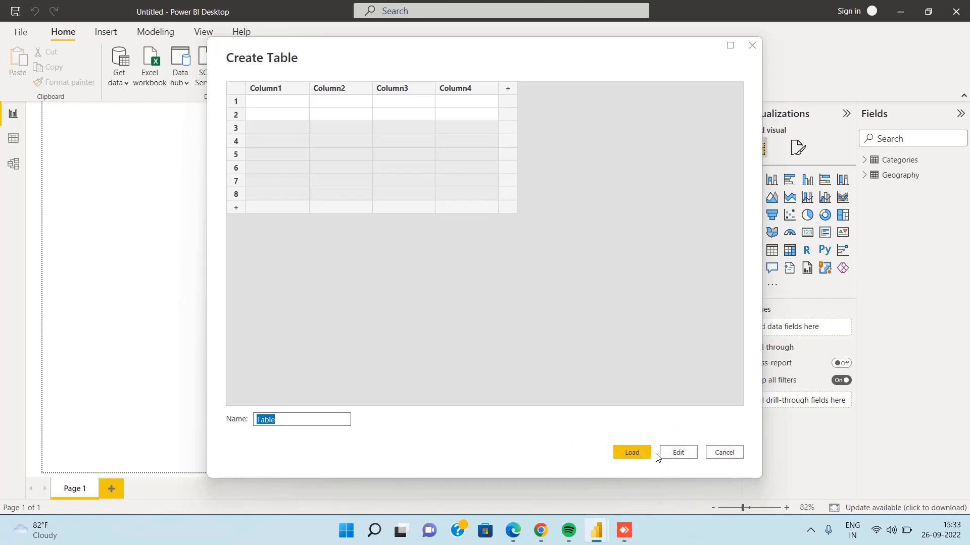
left_click(723, 453)
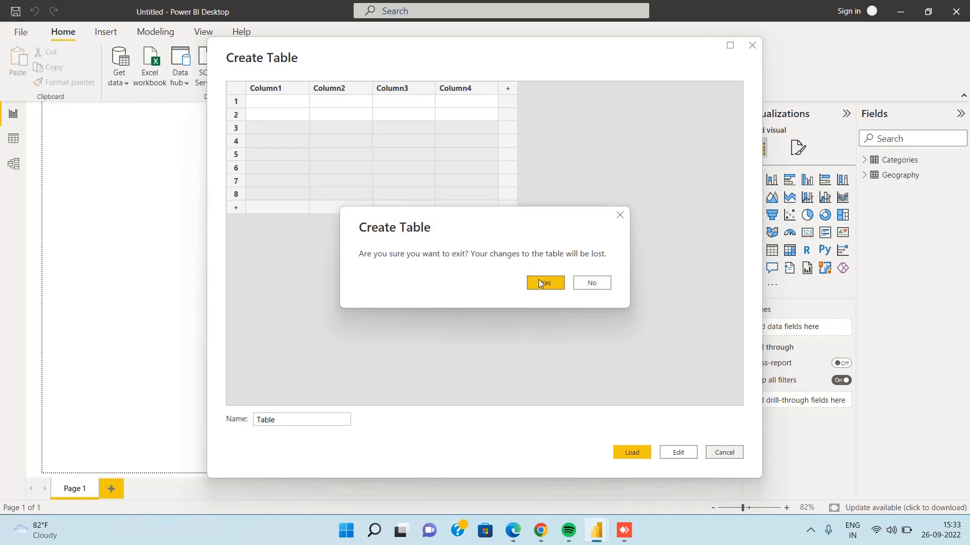
left_click(540, 283)
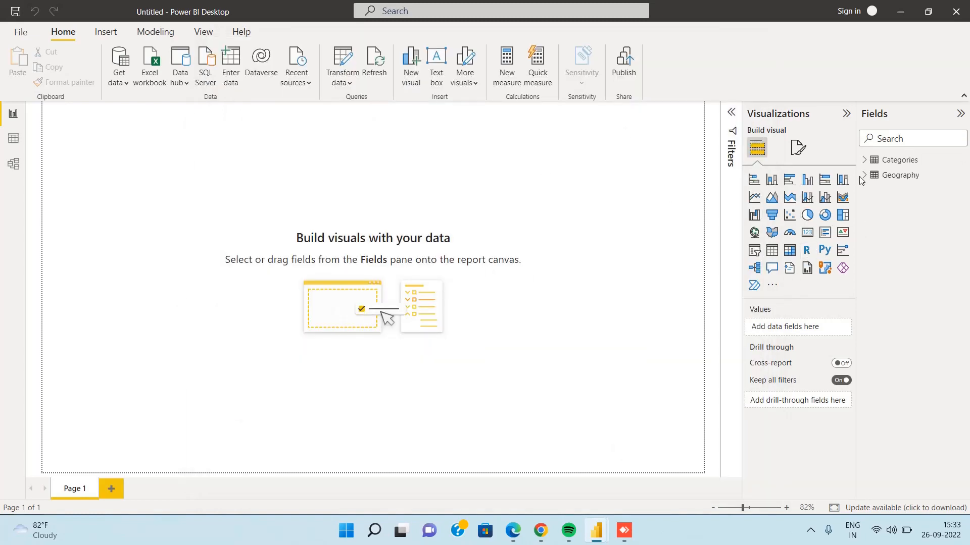
Load the SalesRep table from the SalesRep Excel workbook in the Dimensions folder.
left_click(123, 80)
left_click(156, 124)
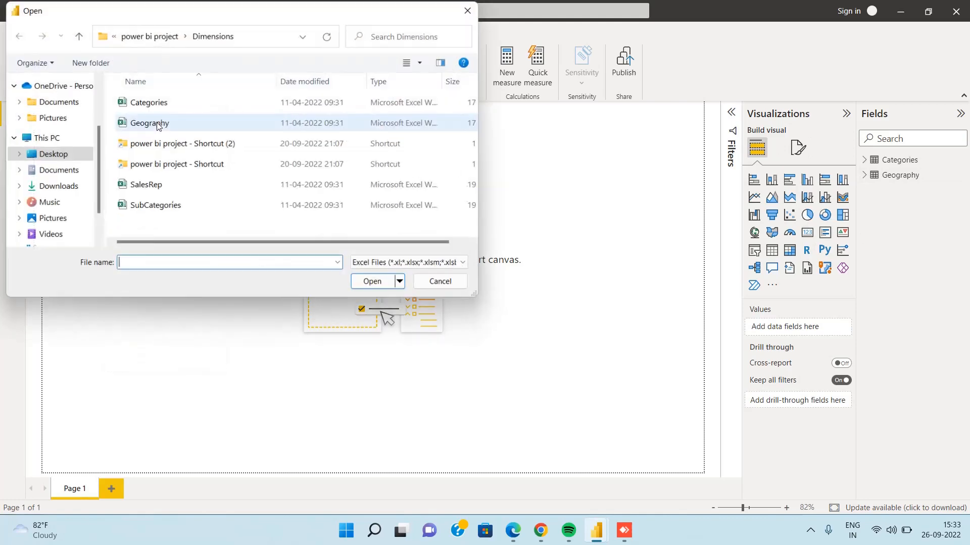
left_click(152, 195)
left_click(372, 283)
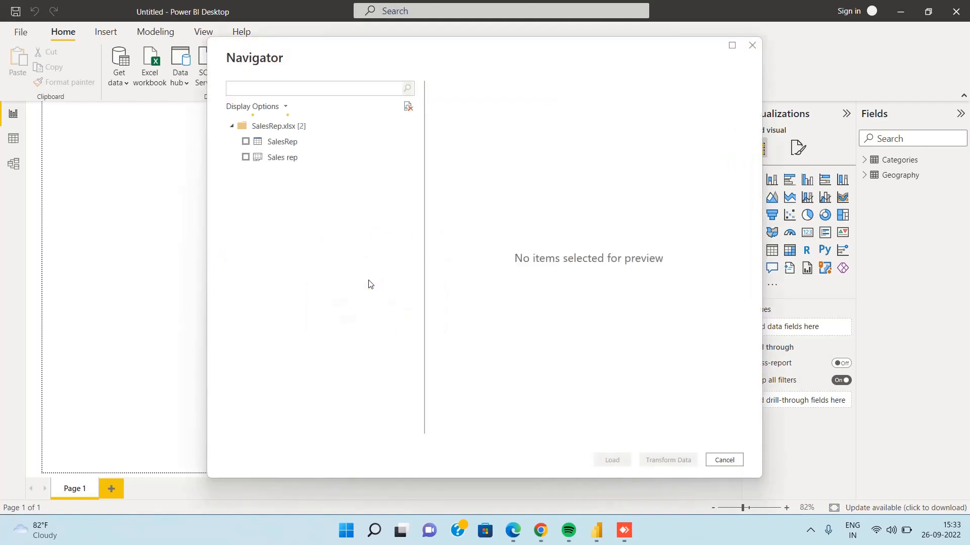
left_click(246, 142)
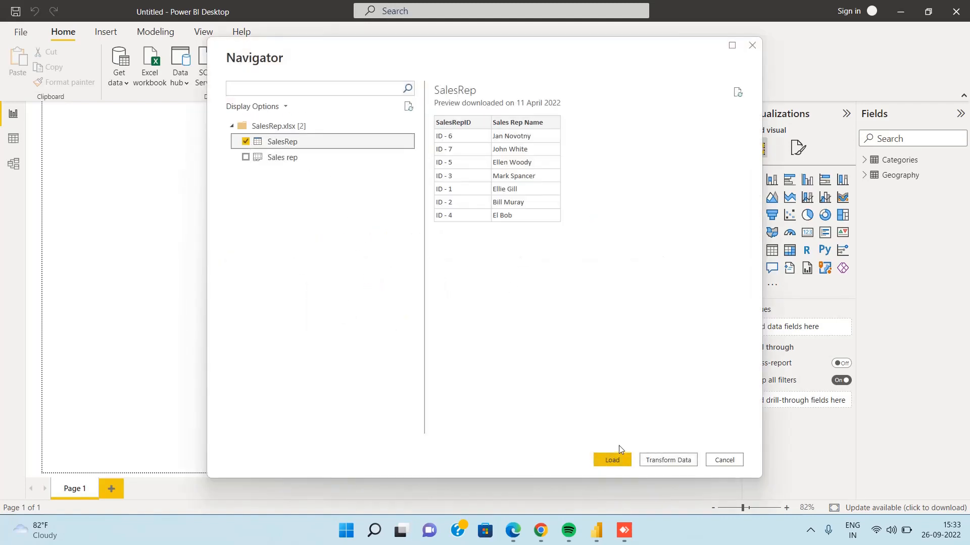
left_click(612, 460)
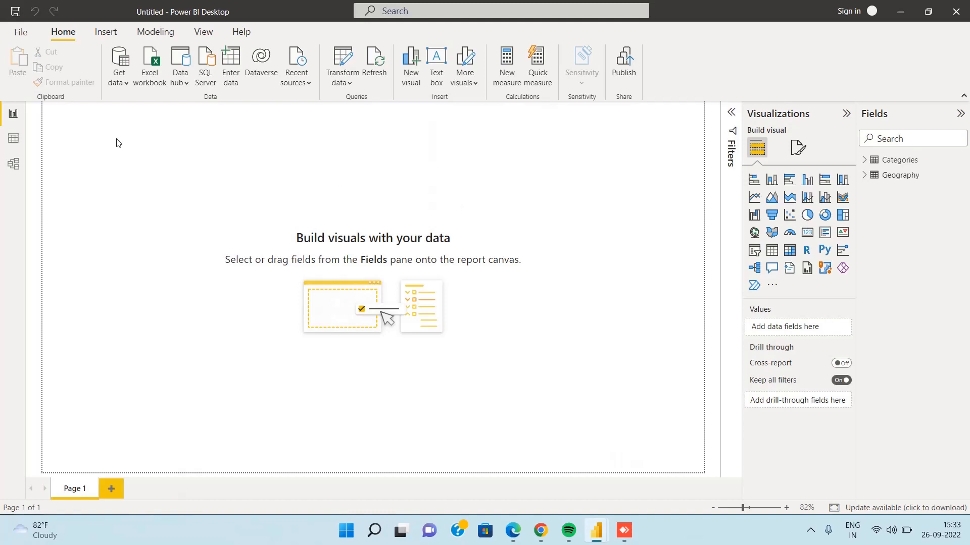
View the complete list of data source connectors and close it without connecting.
left_click(125, 87)
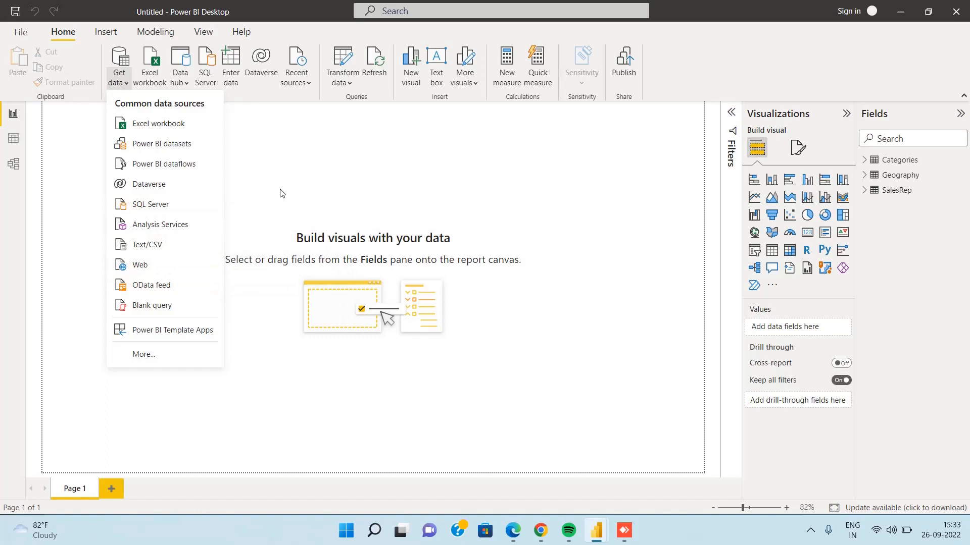
left_click(149, 355)
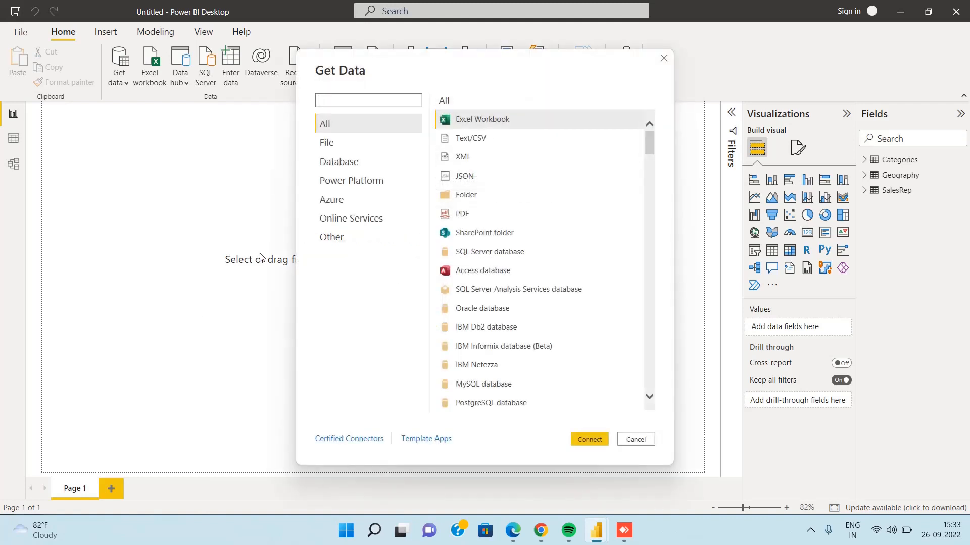
left_click(664, 59)
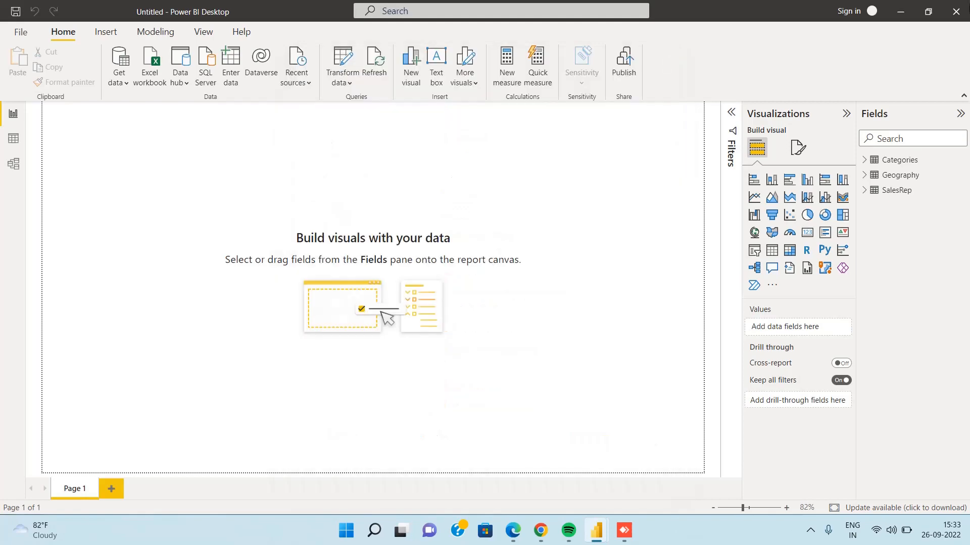
Switch to File Explorer and delete the Power BI file named 1 from the Sales folder inside power bi project.
left_click(901, 12)
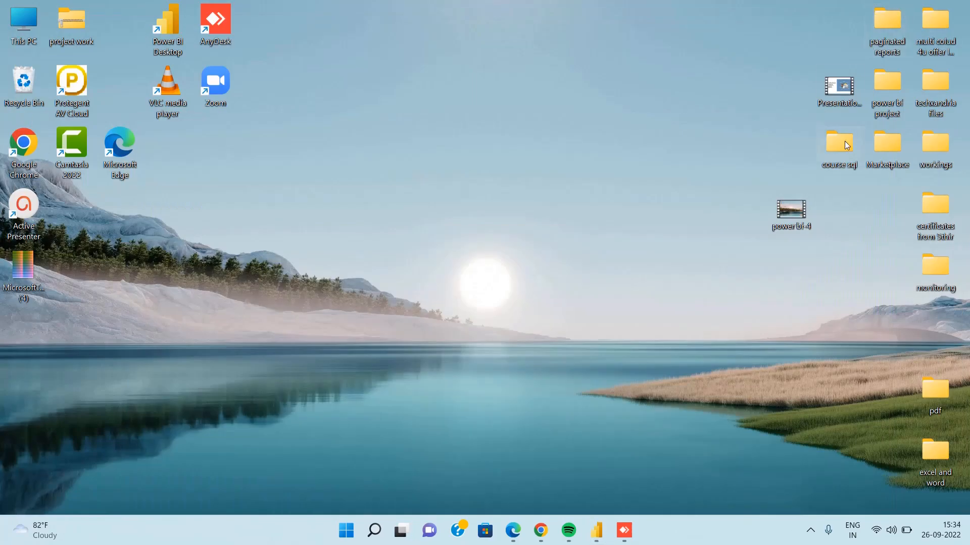
double_click(884, 98)
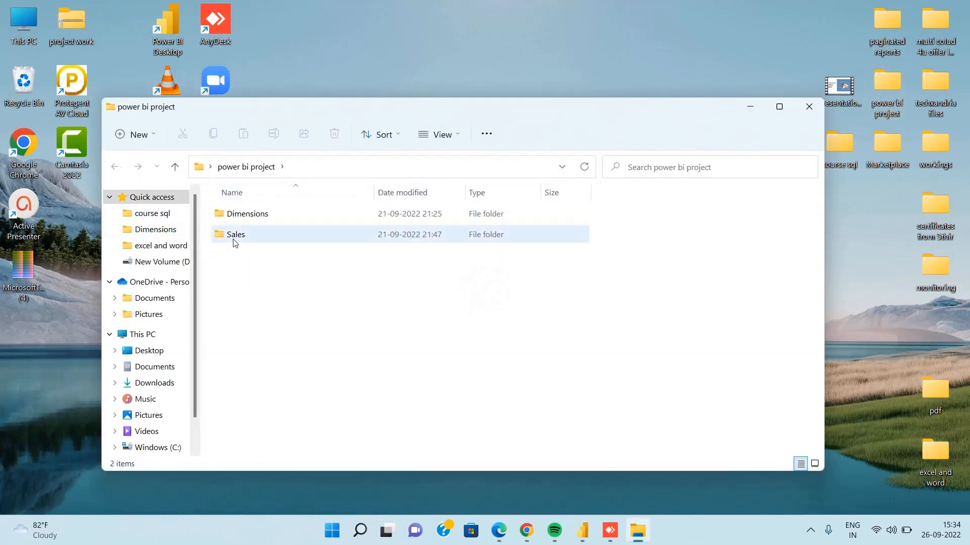
double_click(234, 236)
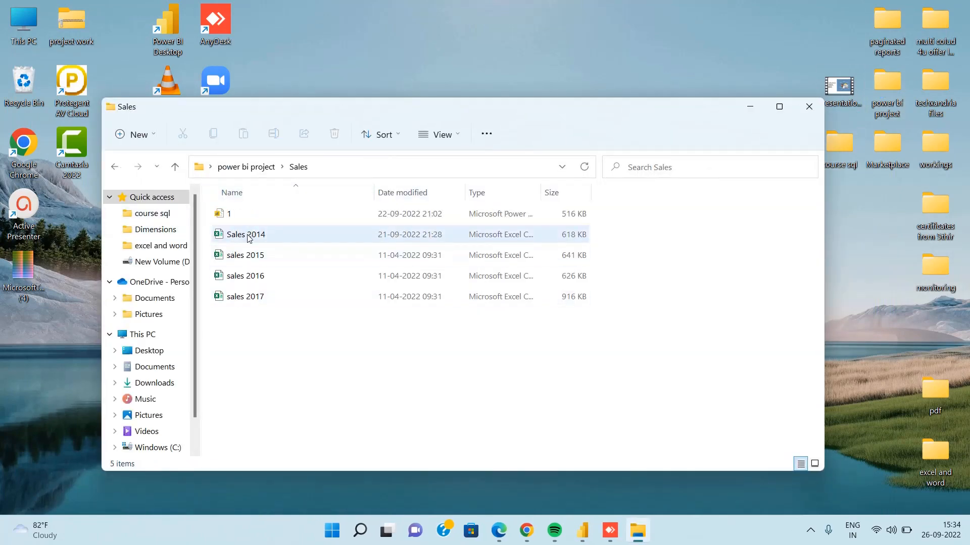
left_click(254, 238)
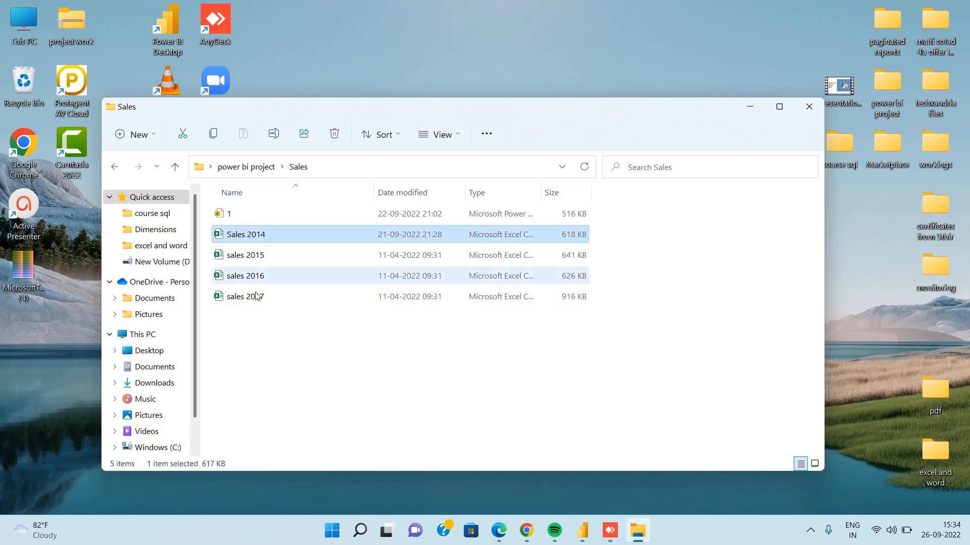
left_click(234, 215)
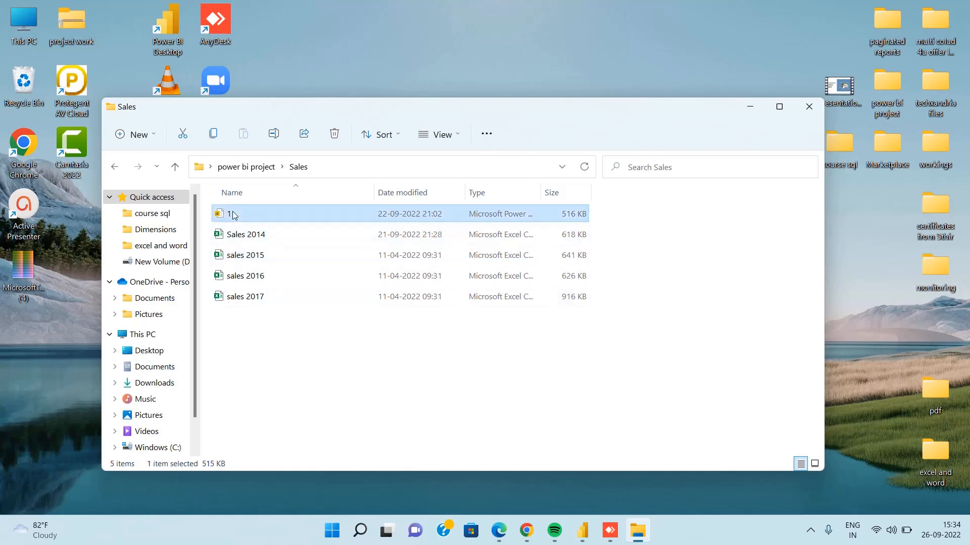
right_click(234, 215)
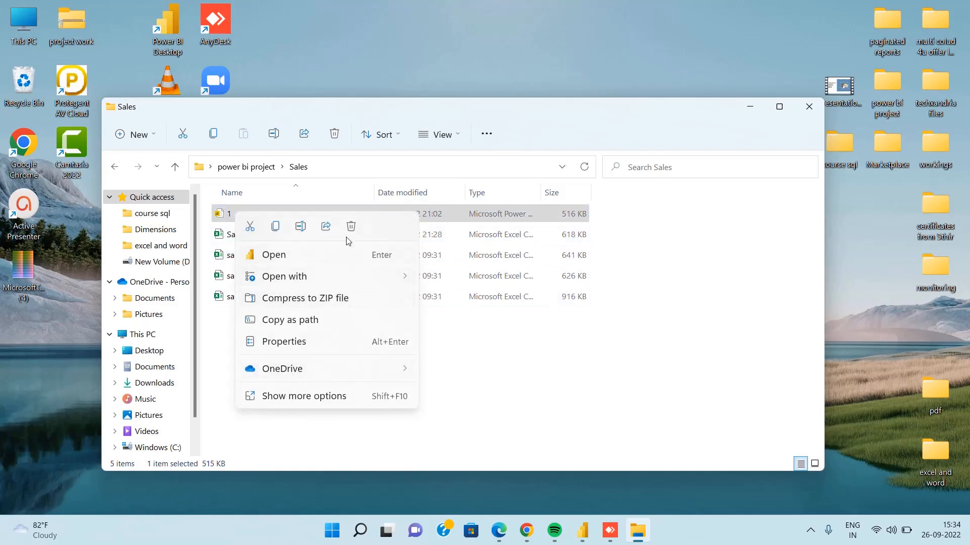
left_click(351, 227)
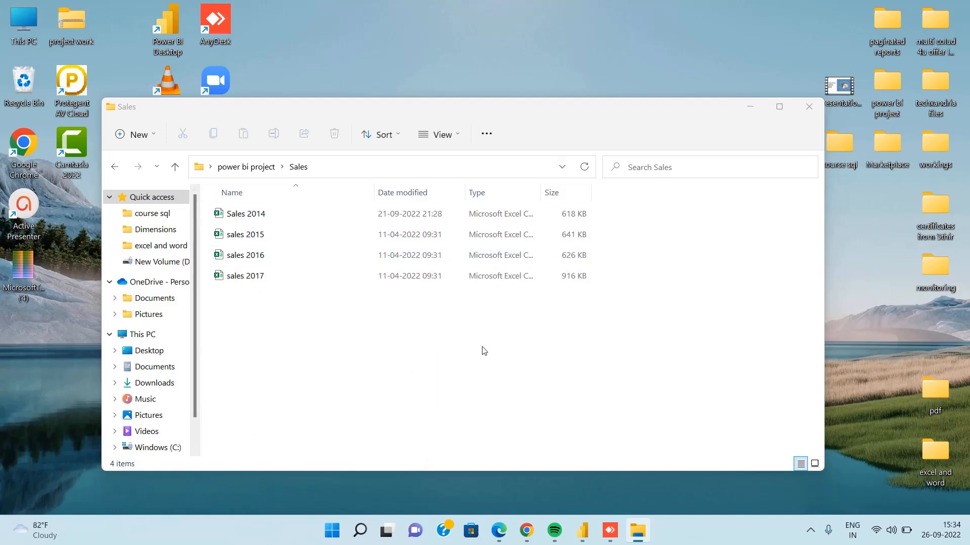
Examine the yearly sales files from 2014 to 2017 in the Sales folder.
left_click(237, 219)
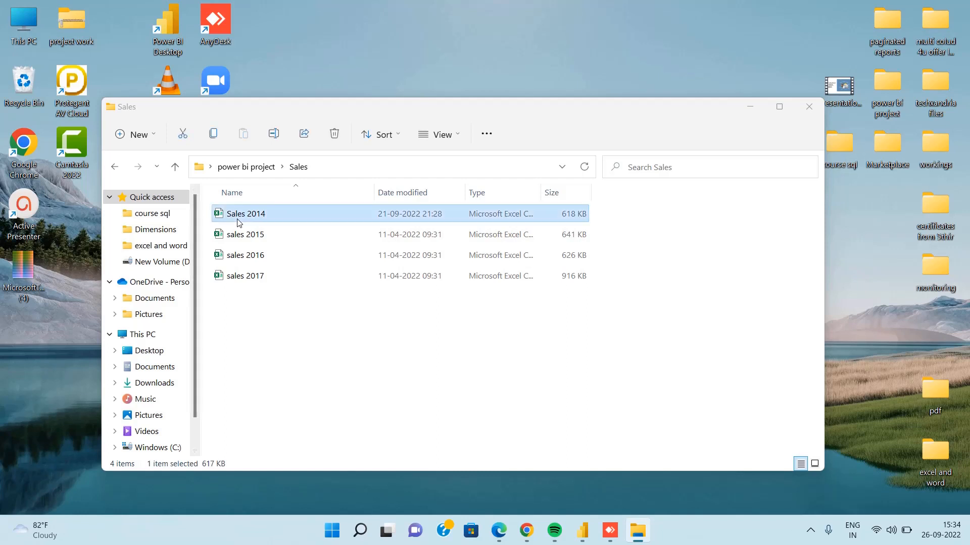
left_click(248, 236)
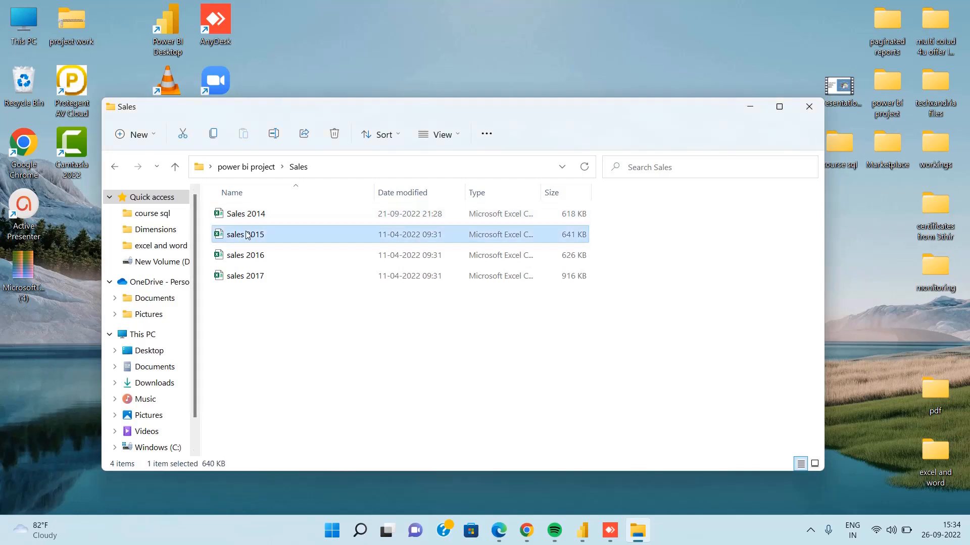
left_click(247, 256)
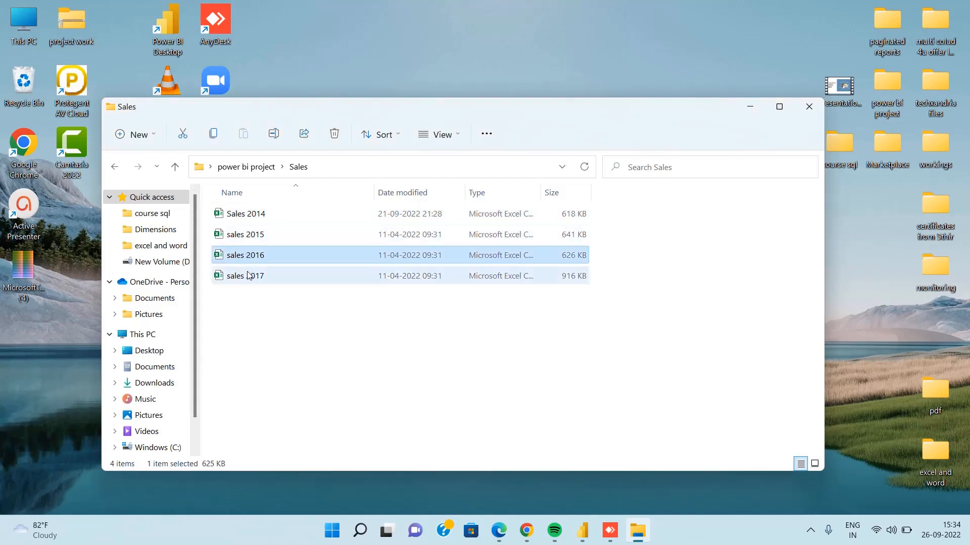
left_click(249, 275)
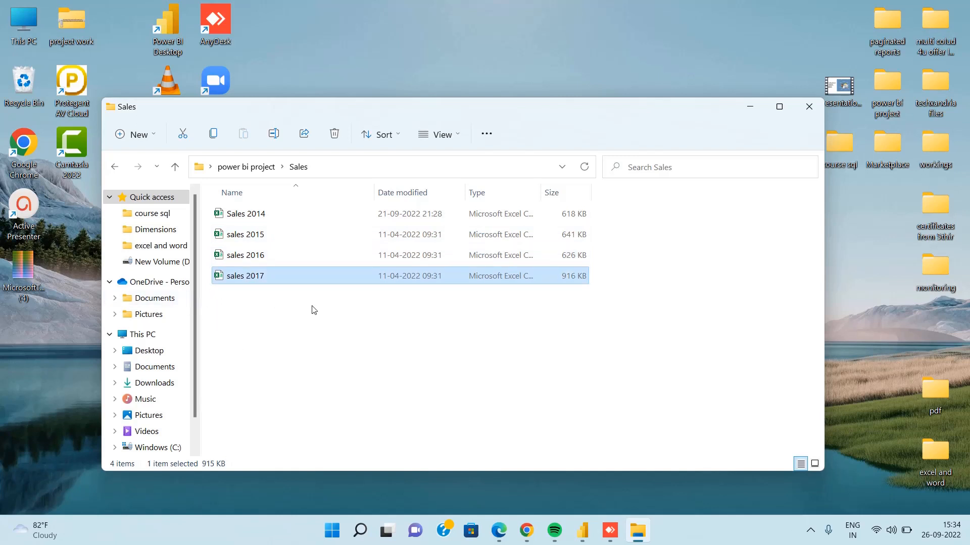
left_click(240, 260)
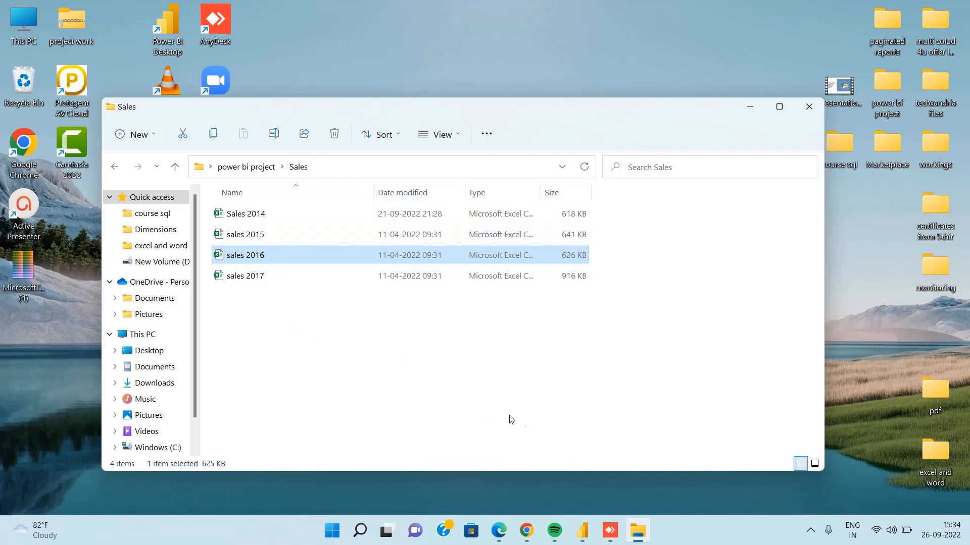
Switch to the untitled Power BI report and start a new data connection using the Folder connector.
mouse_move(582, 531)
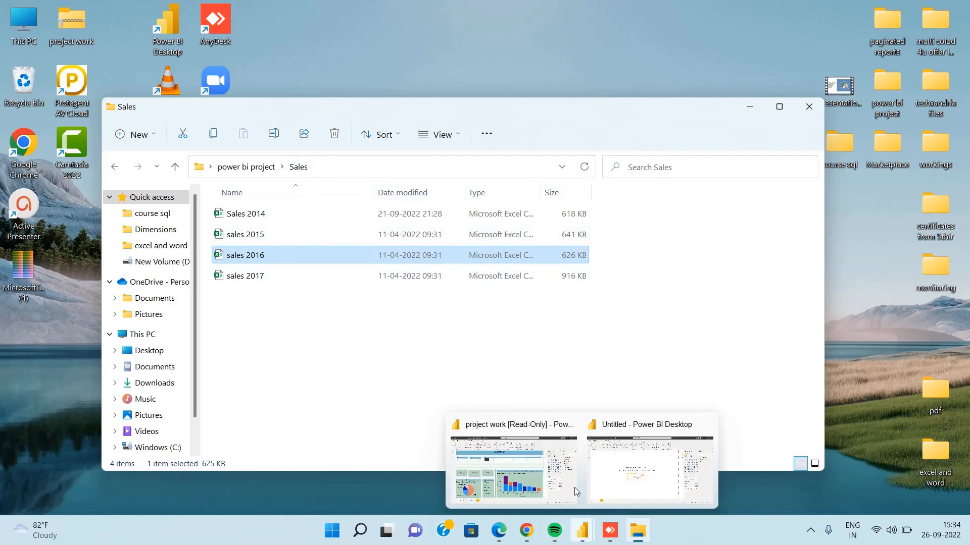
left_click(625, 473)
left_click(126, 78)
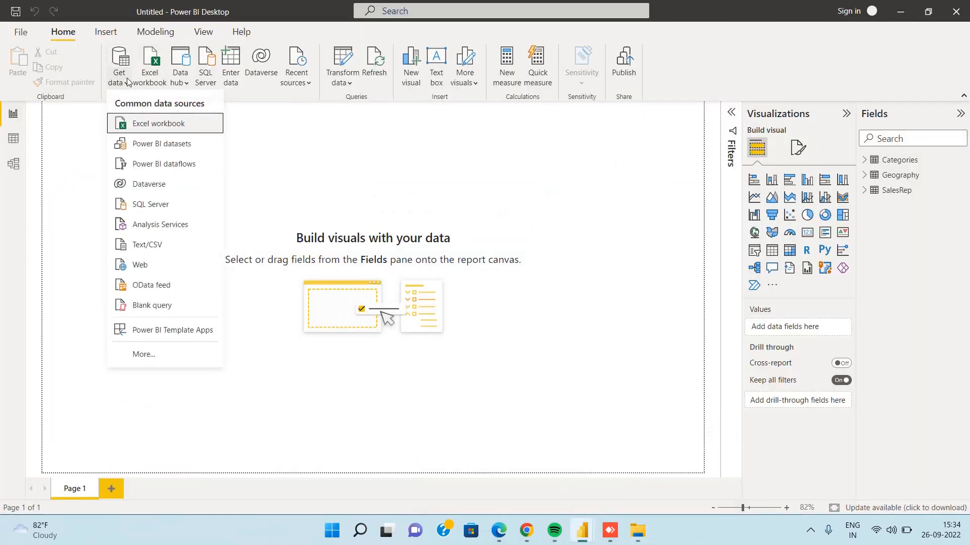
left_click(161, 355)
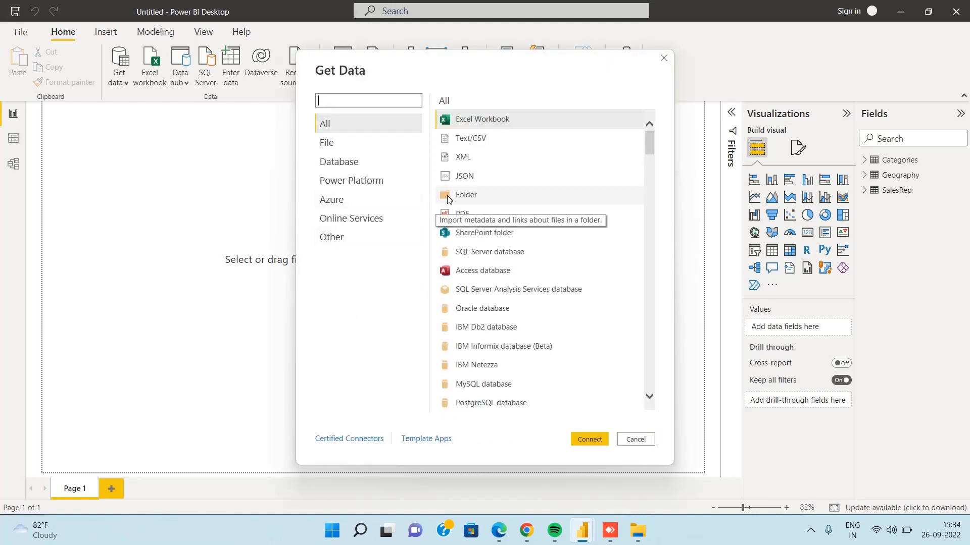
left_click(466, 197)
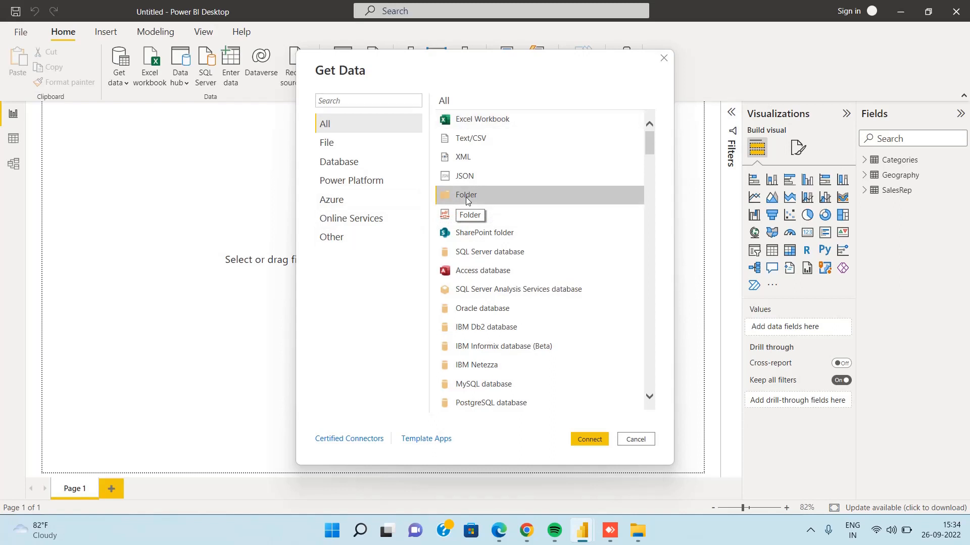
left_click(582, 440)
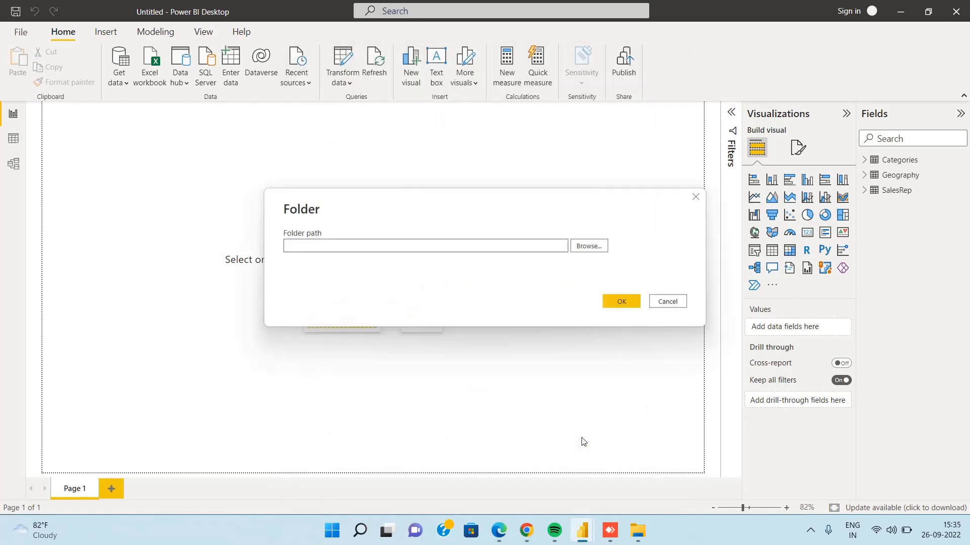
Switch to File Explorer and copy the full path of the Sales folder inside power bi project.
left_click(637, 531)
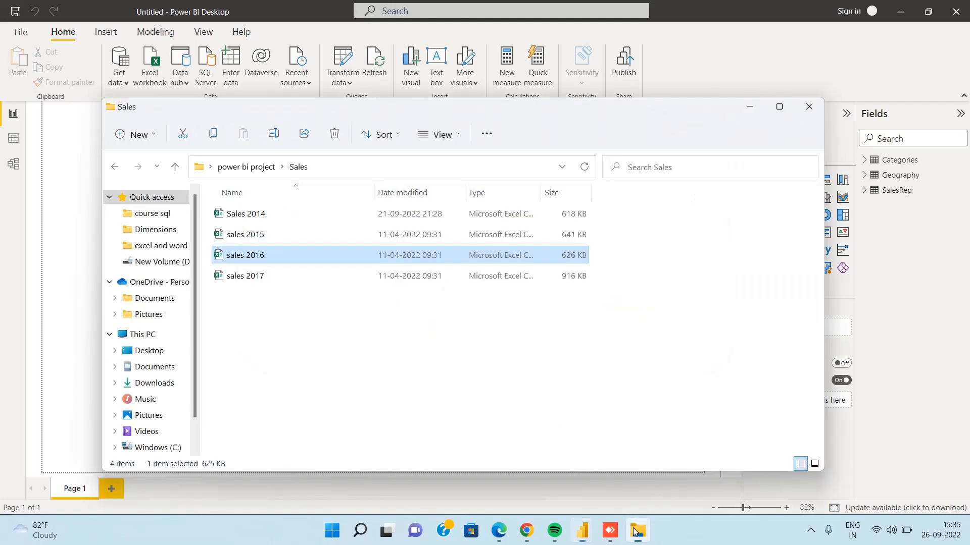
left_click(315, 172)
double_click(314, 172)
left_click_drag(394, 167, 205, 165)
key("ctrl+c")
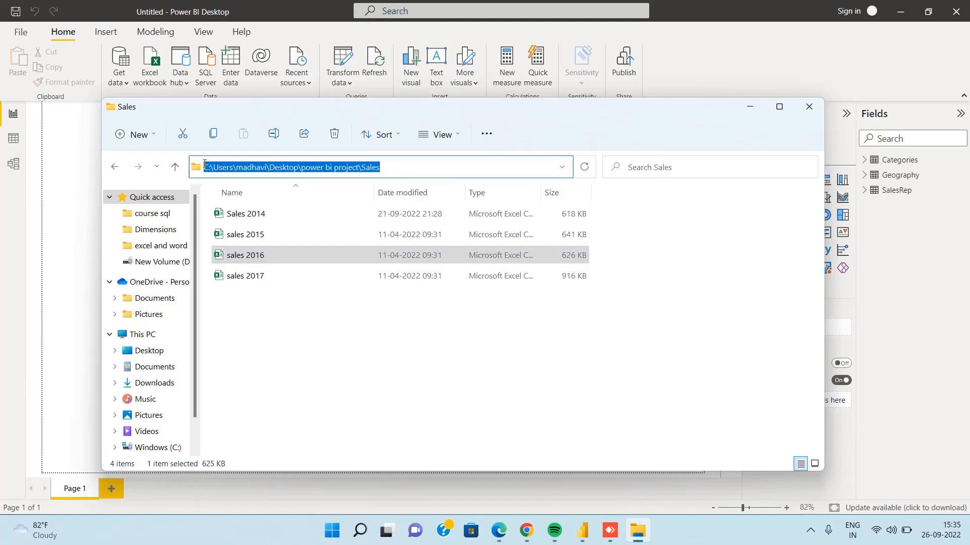
Return to Power BI, load the Sales folder using the copied path, and check the fields of the Sales table.
mouse_move(582, 531)
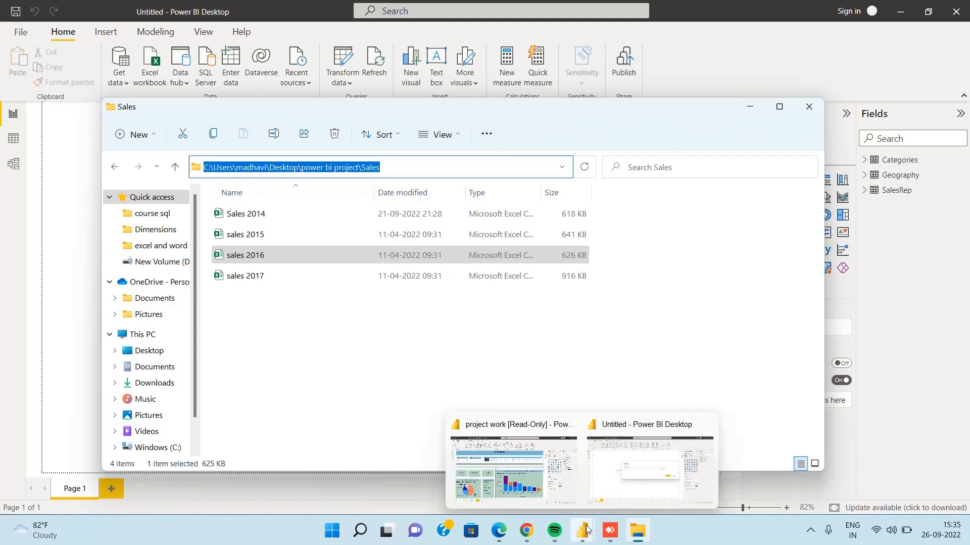
left_click(621, 488)
left_click(406, 248)
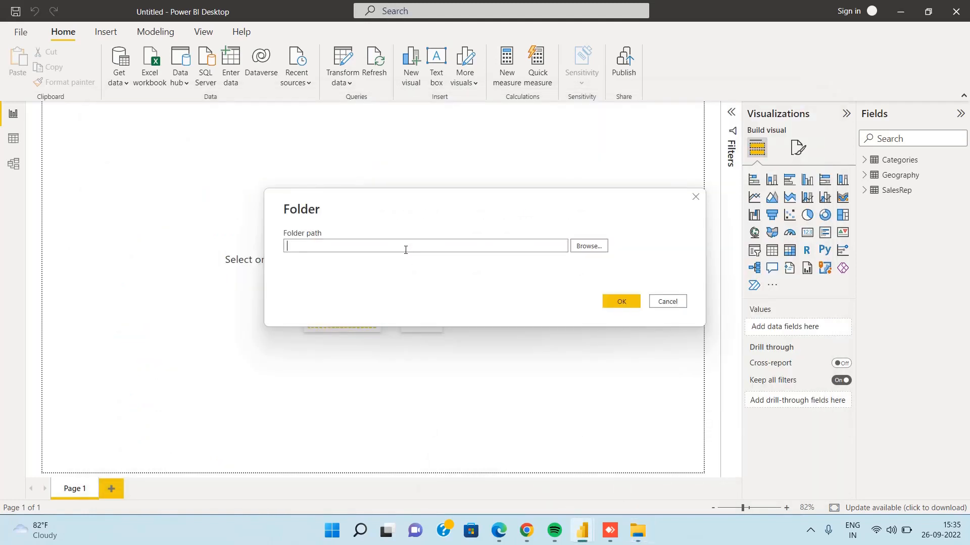
key("ctrl+v")
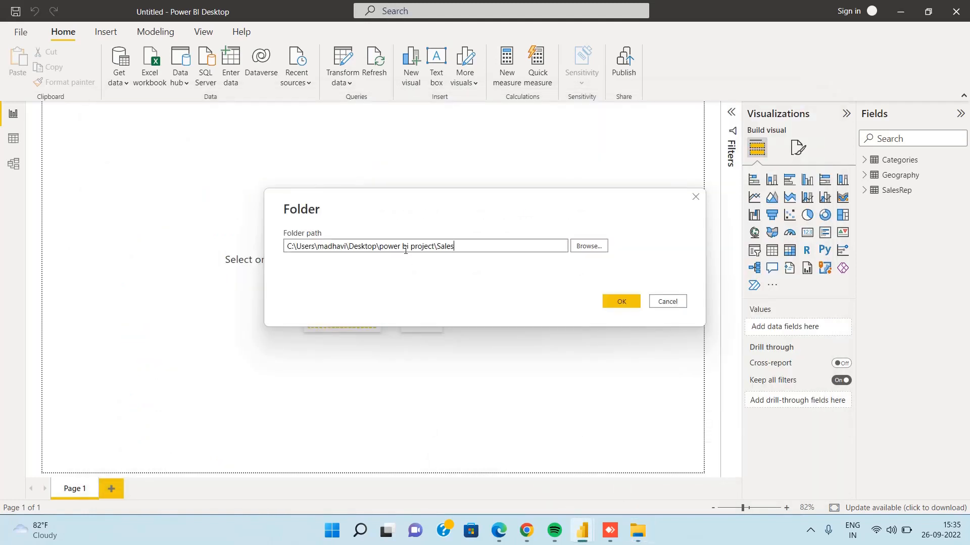
left_click(617, 301)
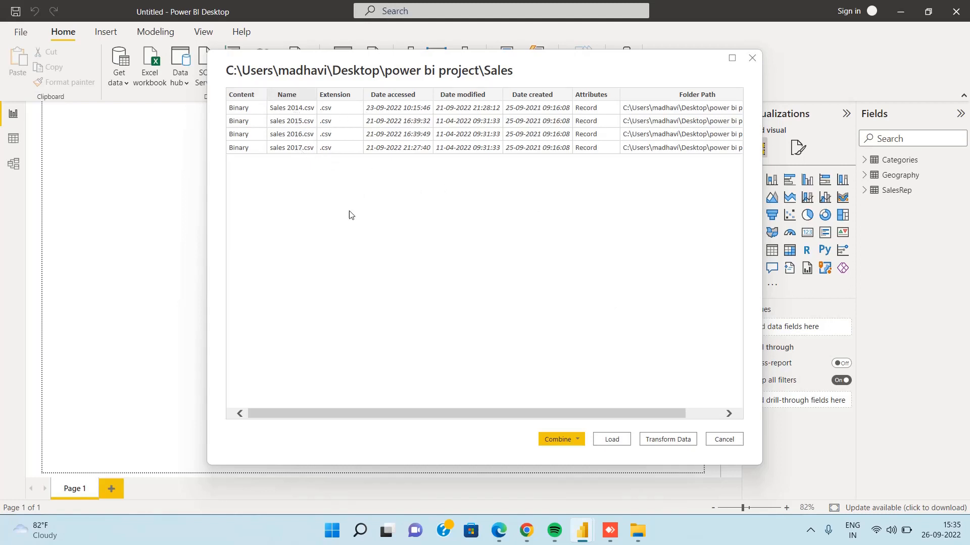
left_click(621, 440)
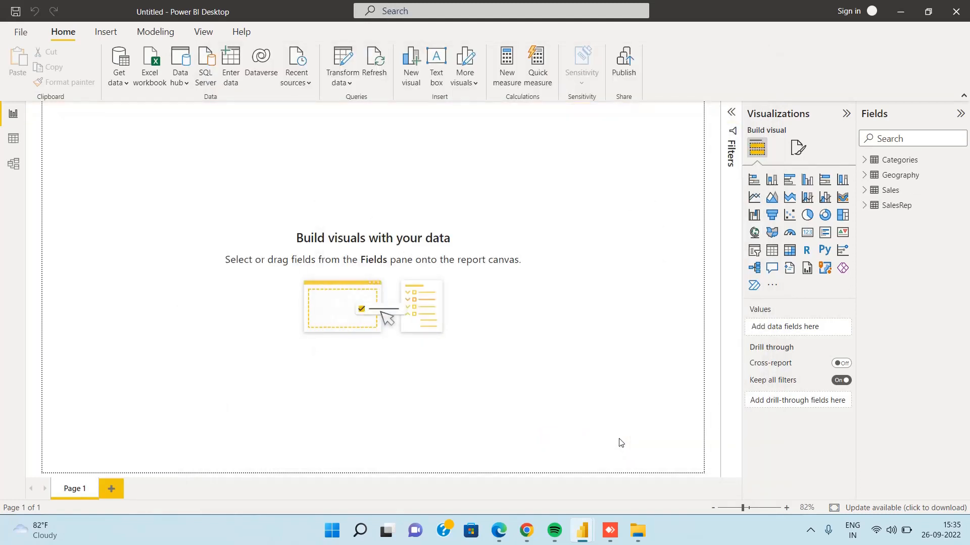
left_click(862, 191)
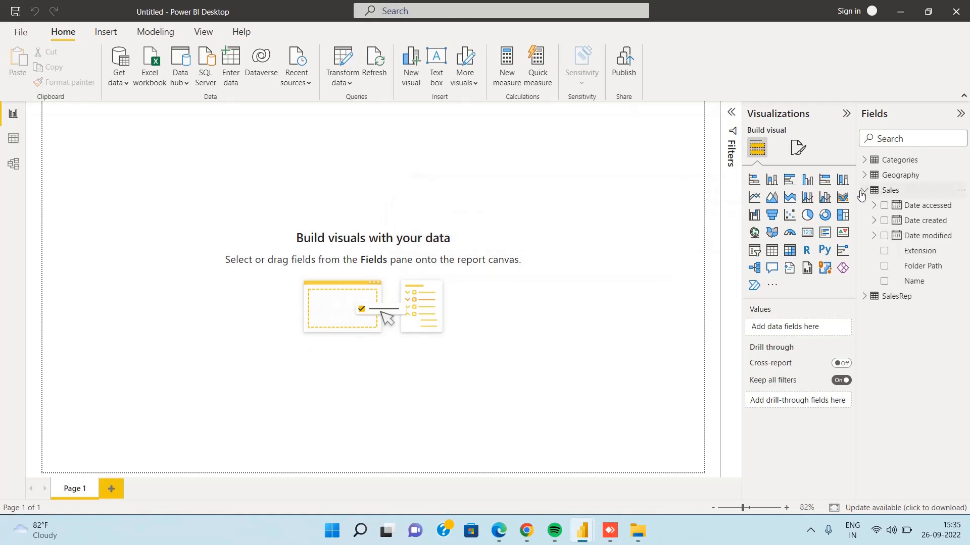
left_click(865, 192)
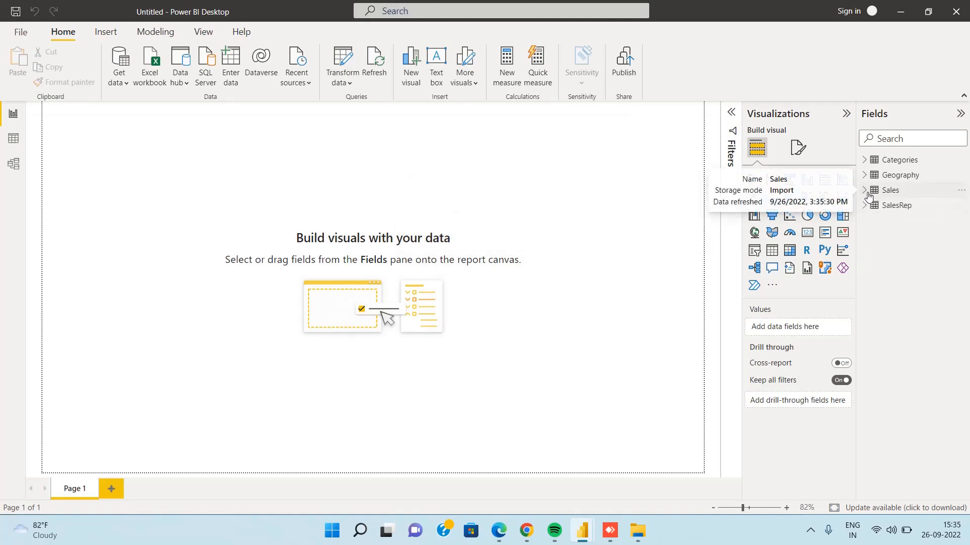
View the complete list of data source connectors again and close it without connecting.
left_click(116, 71)
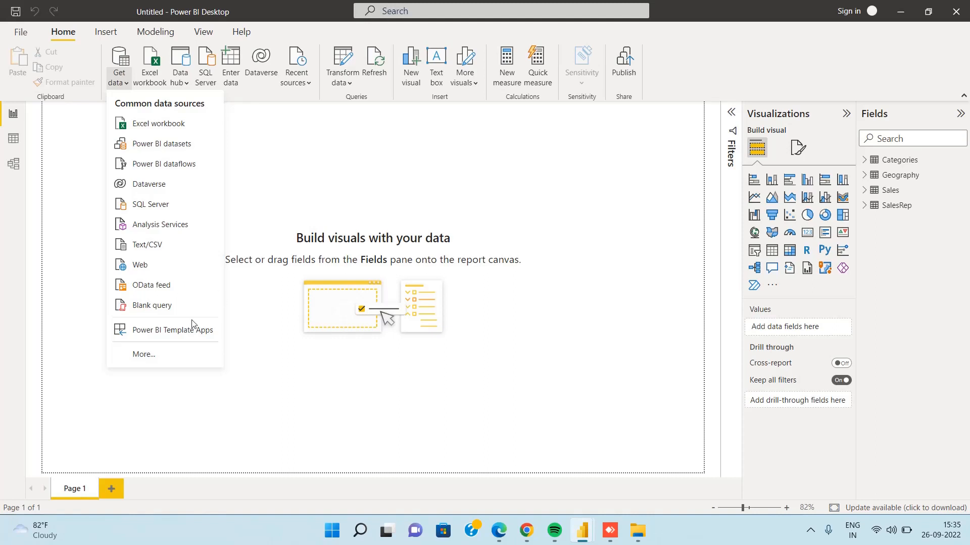
left_click(150, 353)
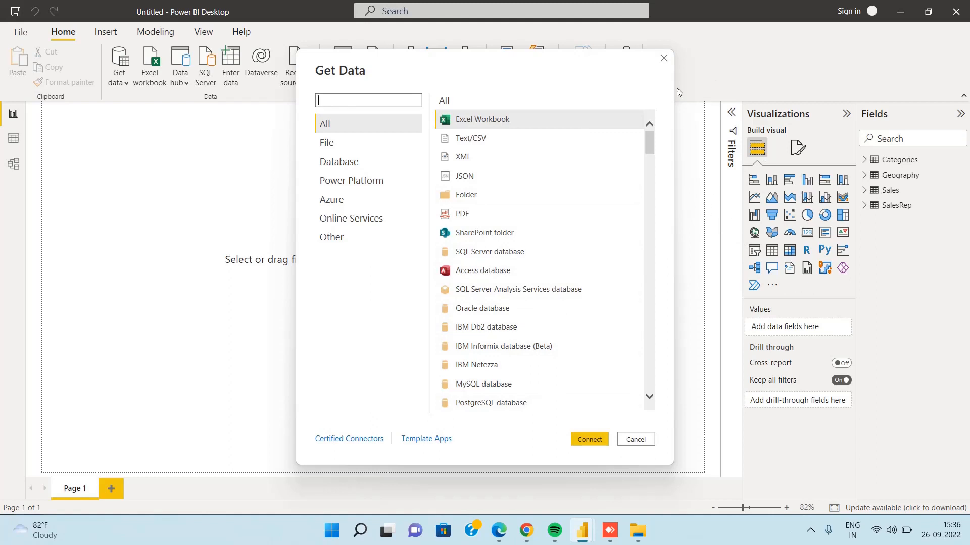
left_click(663, 59)
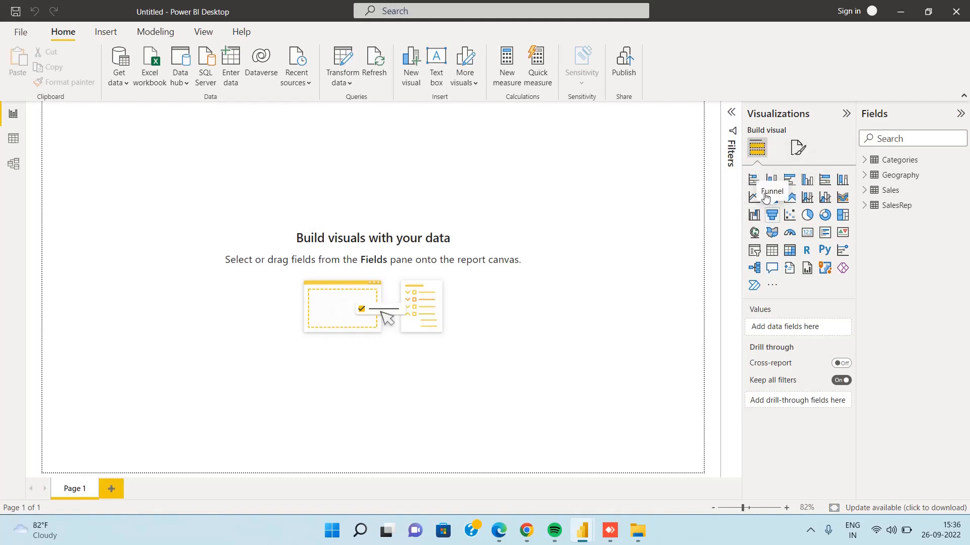
Add a stacked bar chart to the report page, move it towards the middle, and enlarge it in width and height.
left_click(754, 180)
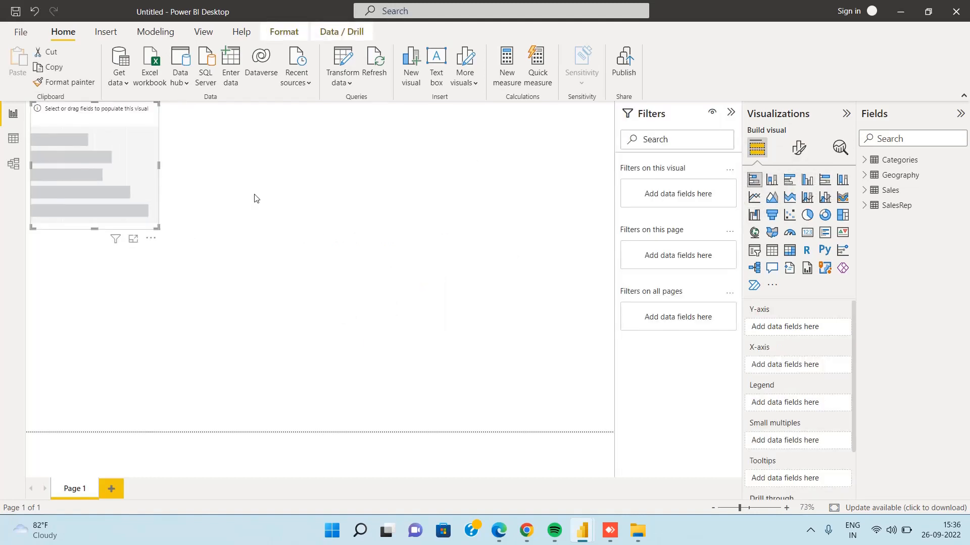
left_click_drag(67, 152, 270, 229)
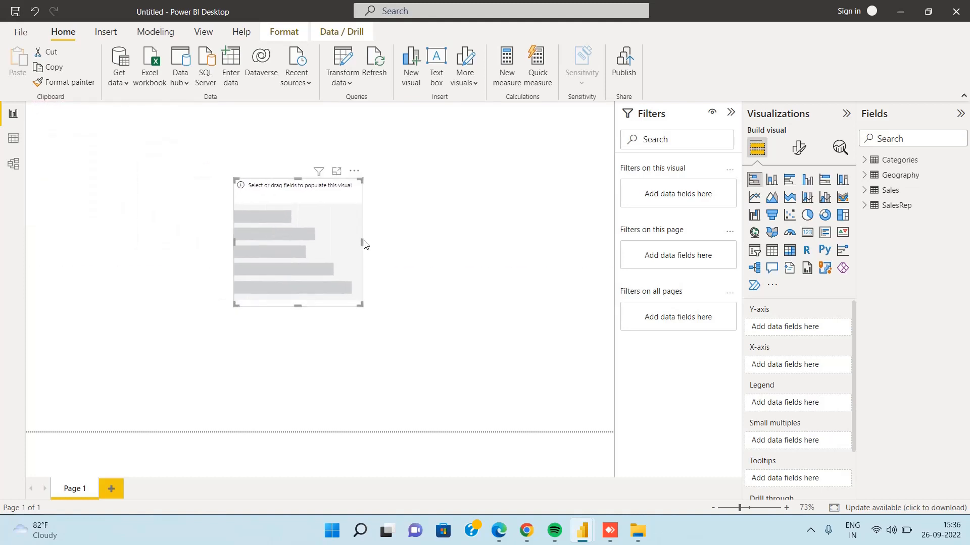
left_click_drag(362, 241, 484, 242)
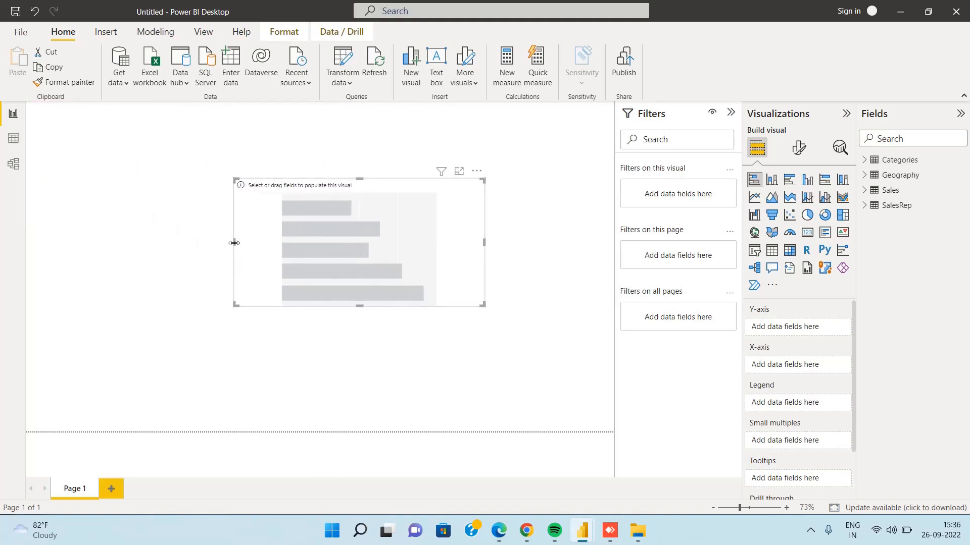
left_click_drag(233, 243, 136, 229)
left_click_drag(310, 306, 310, 325)
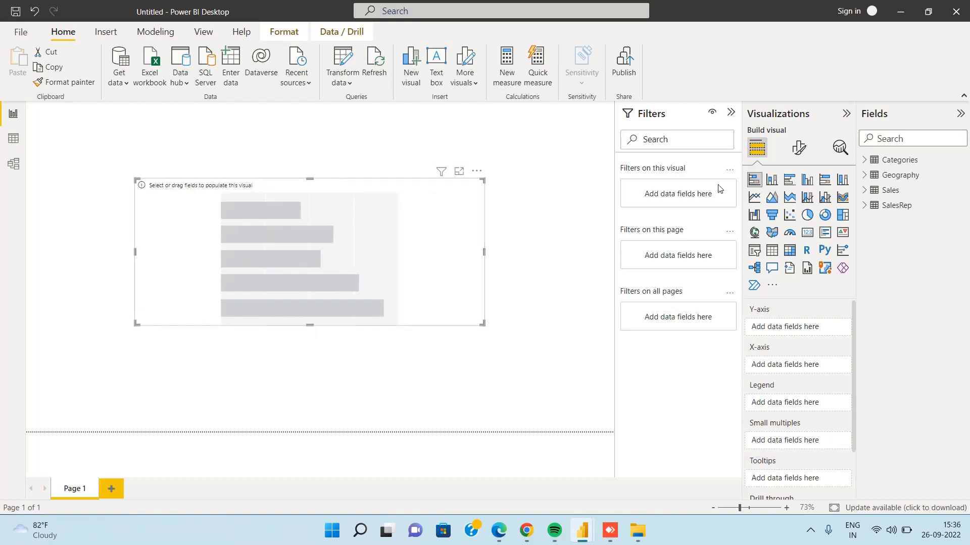
Try plotting CategoryKey by Category from the Categories table in the bar chart, and remove both fields again.
left_click(865, 176)
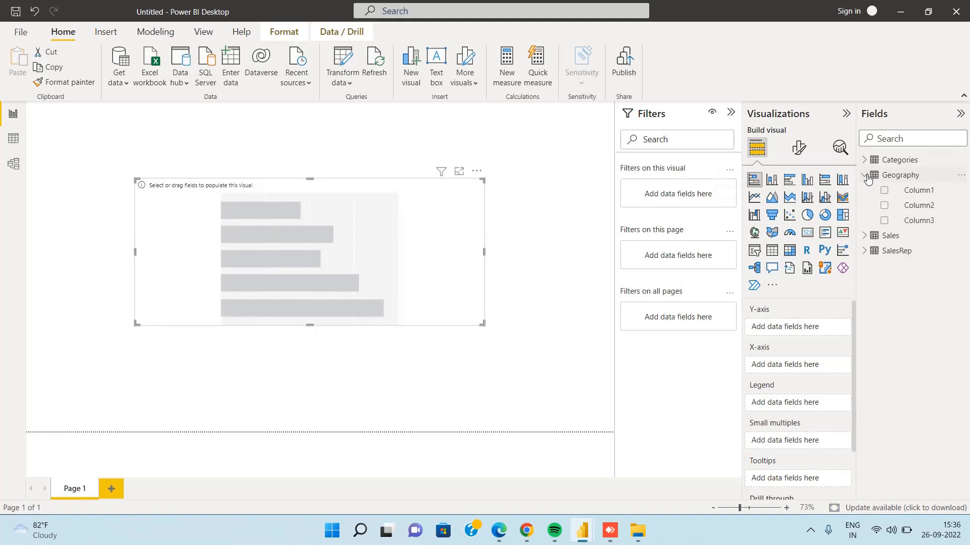
left_click(864, 159)
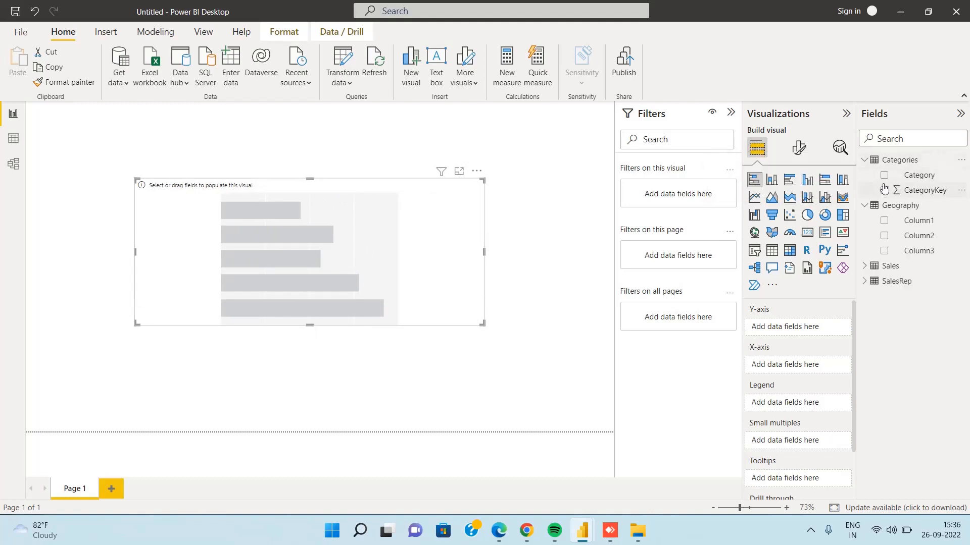
left_click(885, 191)
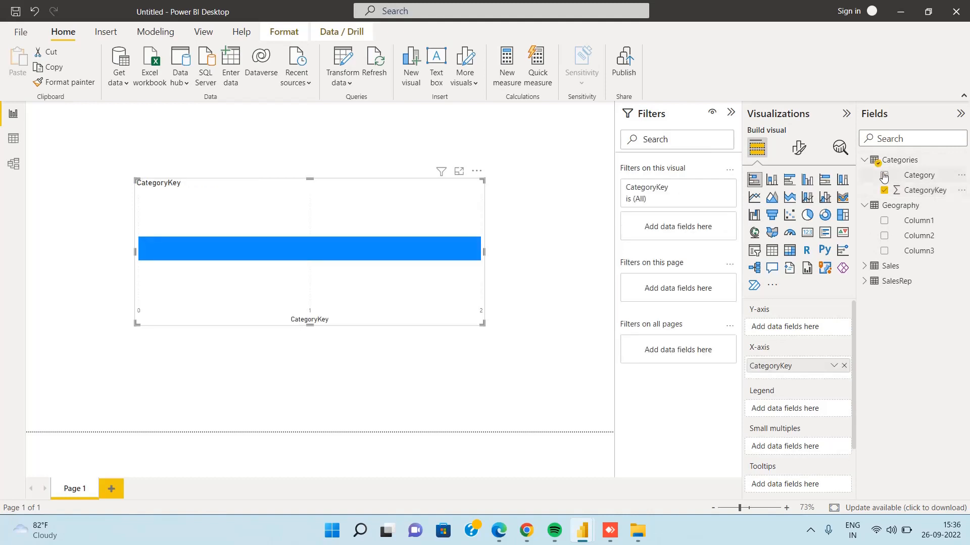
left_click(881, 175)
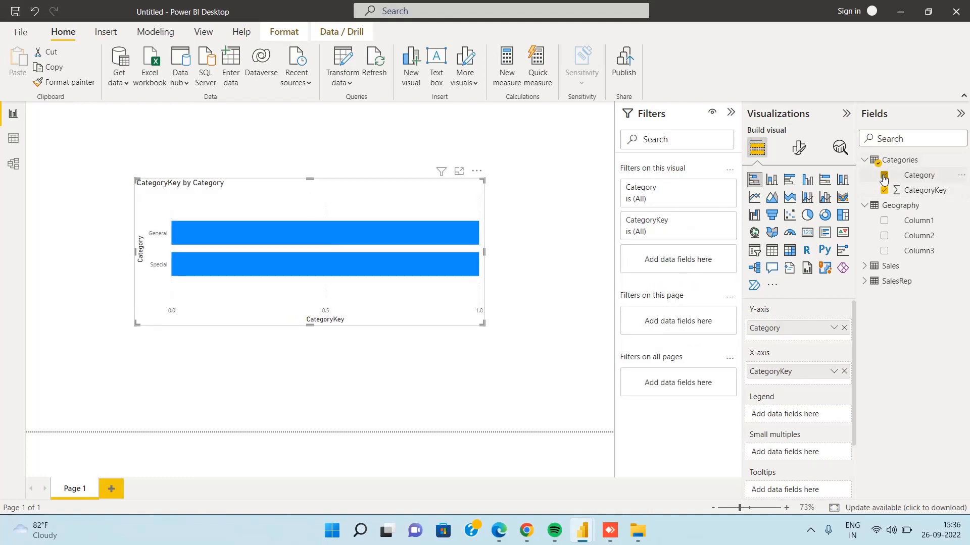
left_click(884, 175)
left_click(884, 191)
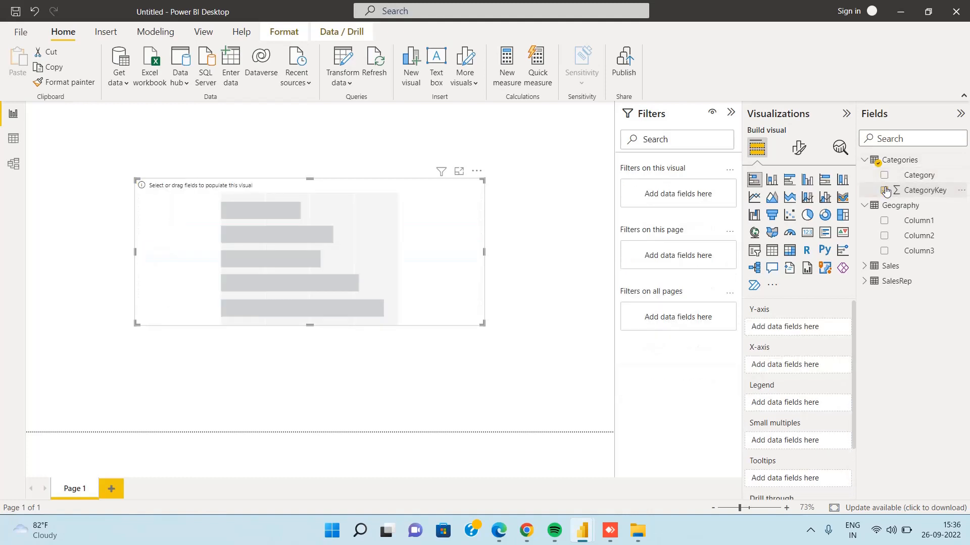
Add Column1 from the Geography table to the chart, trying Date accessed from the Sales table with it and removing that date field.
left_click(864, 266)
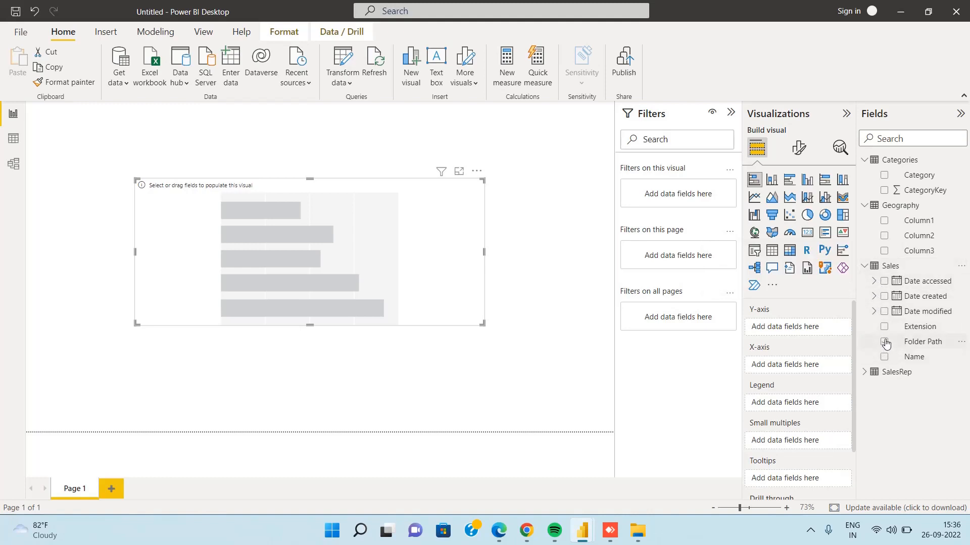
left_click(883, 282)
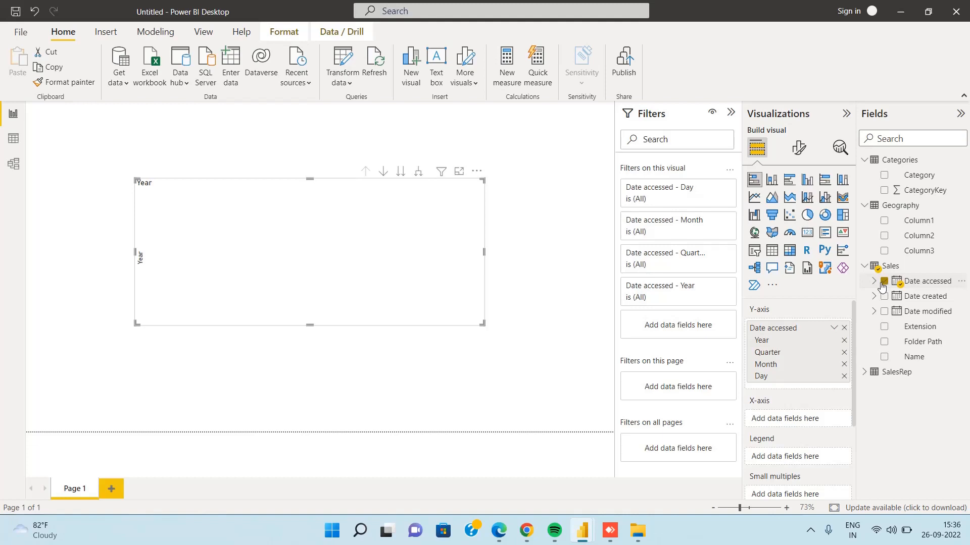
left_click(883, 221)
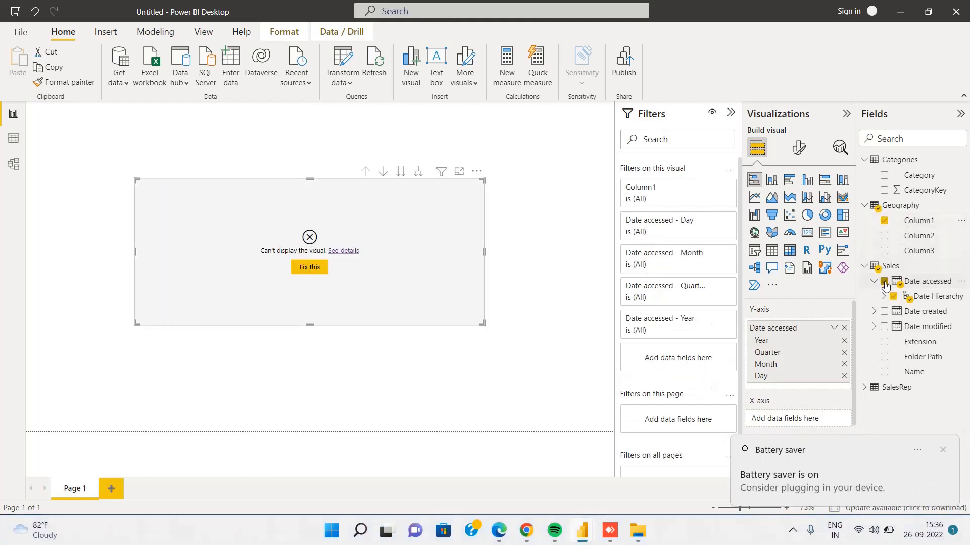
left_click(883, 281)
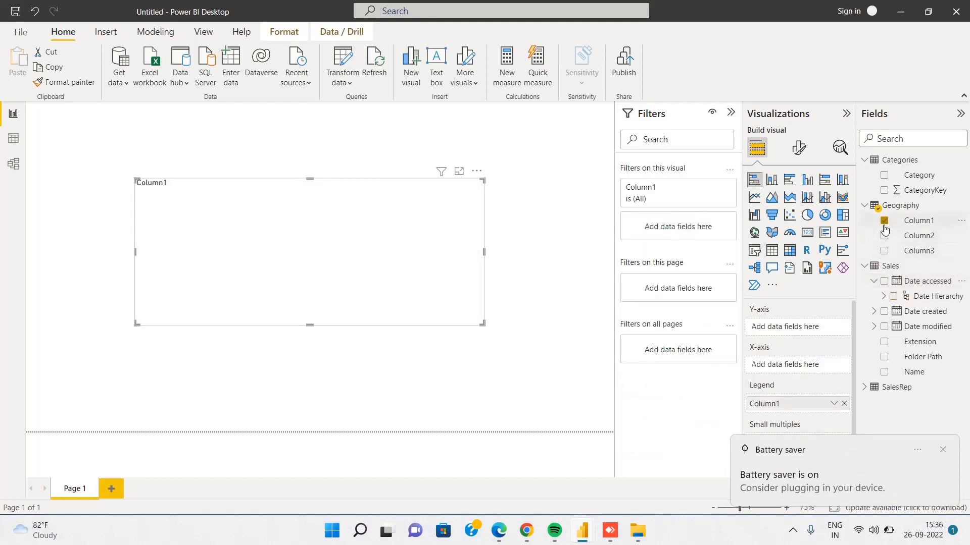
Add Column2 and Column3 from Geography plus Category and CategoryKey from Categories to the chart, and highlight the Berlin small multiple.
left_click(884, 235)
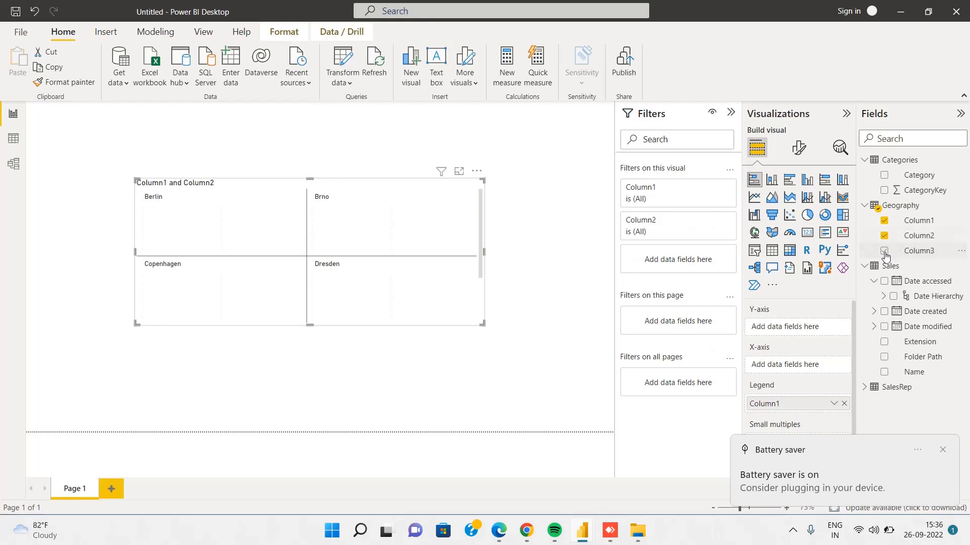
left_click(885, 251)
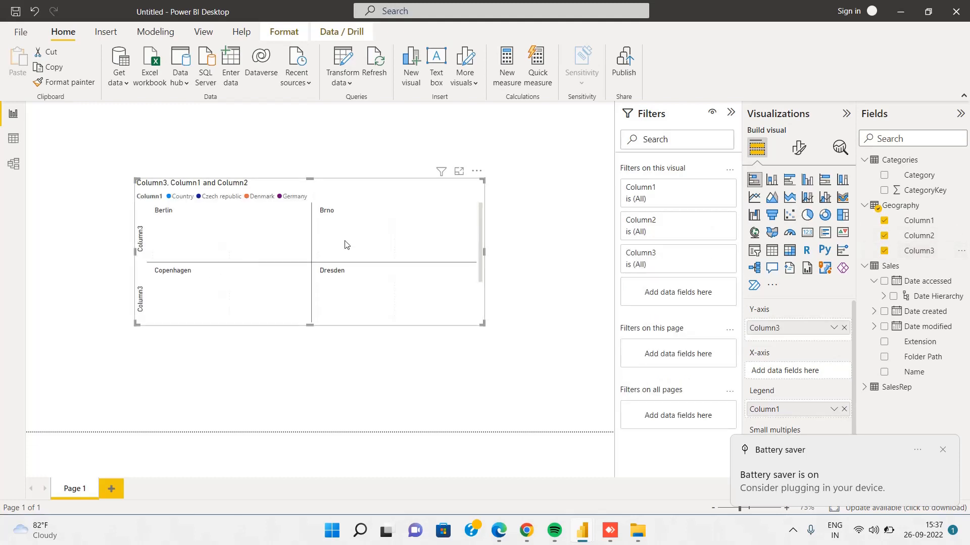
left_click(885, 175)
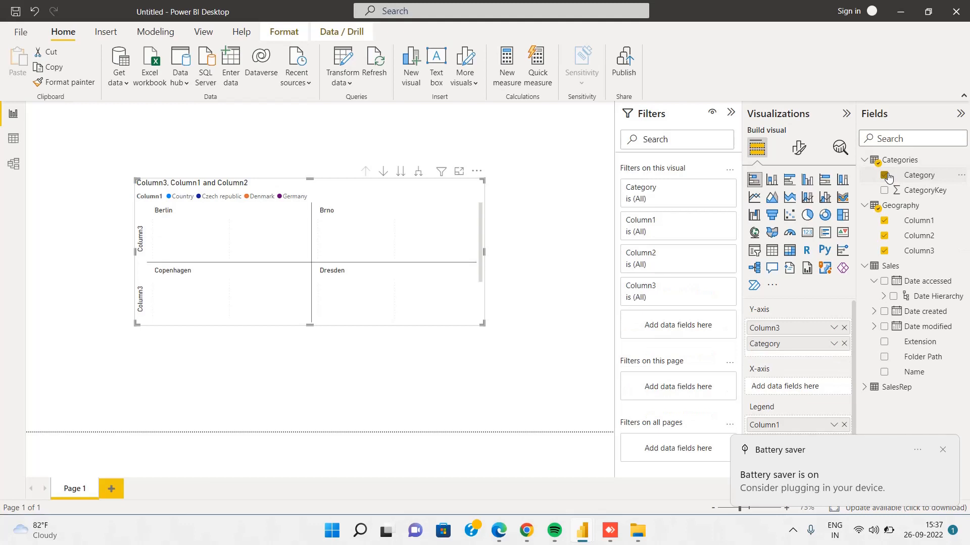
left_click(884, 190)
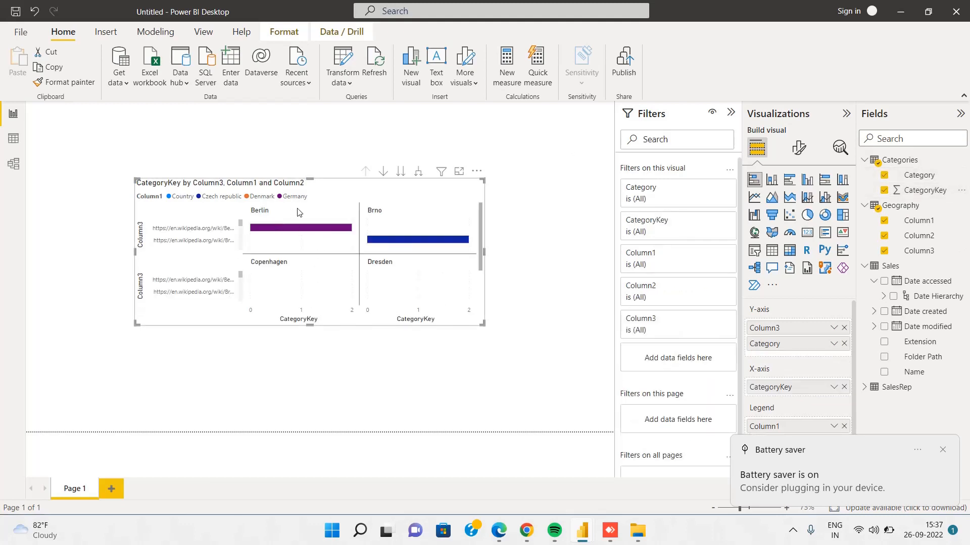
left_click(298, 213)
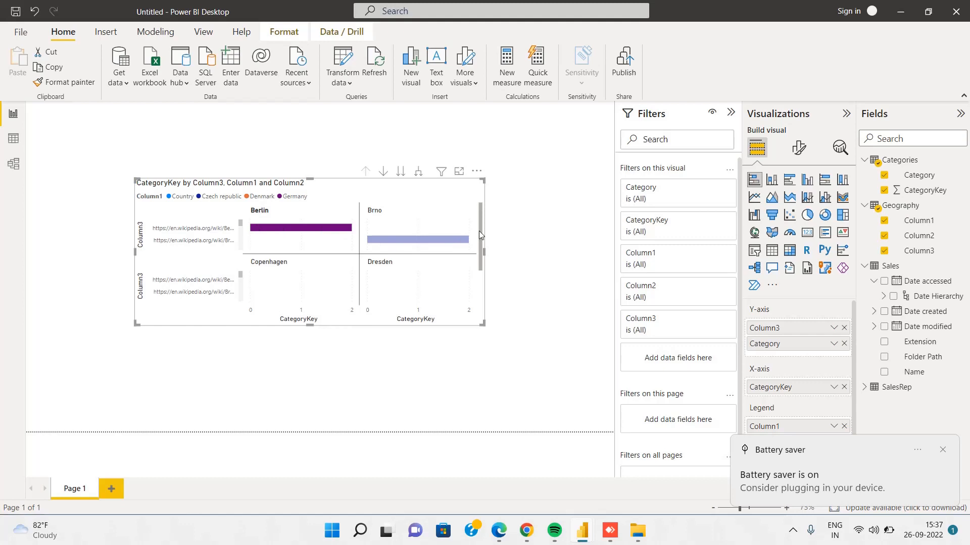
Clear the Berlin highlight in the bar chart and move the chart to the upper-left corner of the report page.
left_click_drag(479, 231, 481, 172)
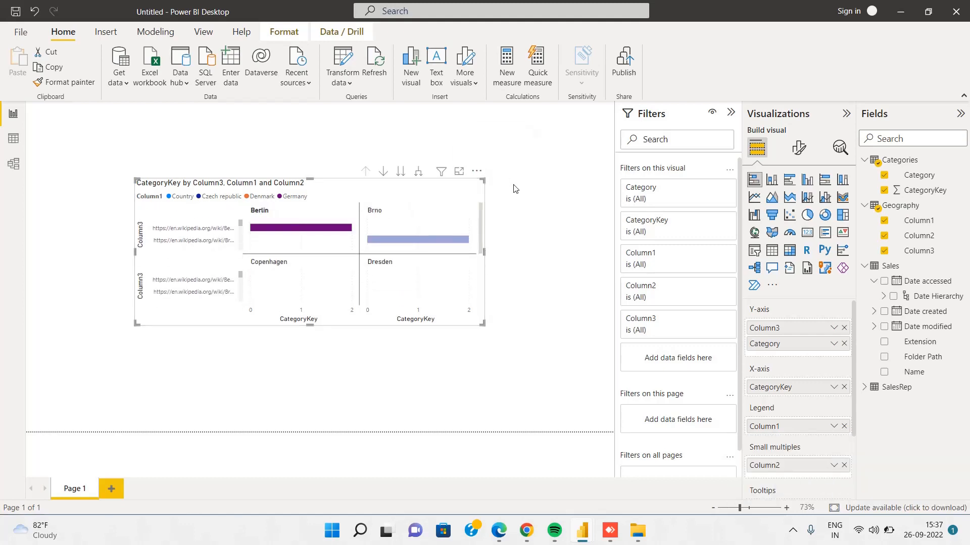
left_click(514, 189)
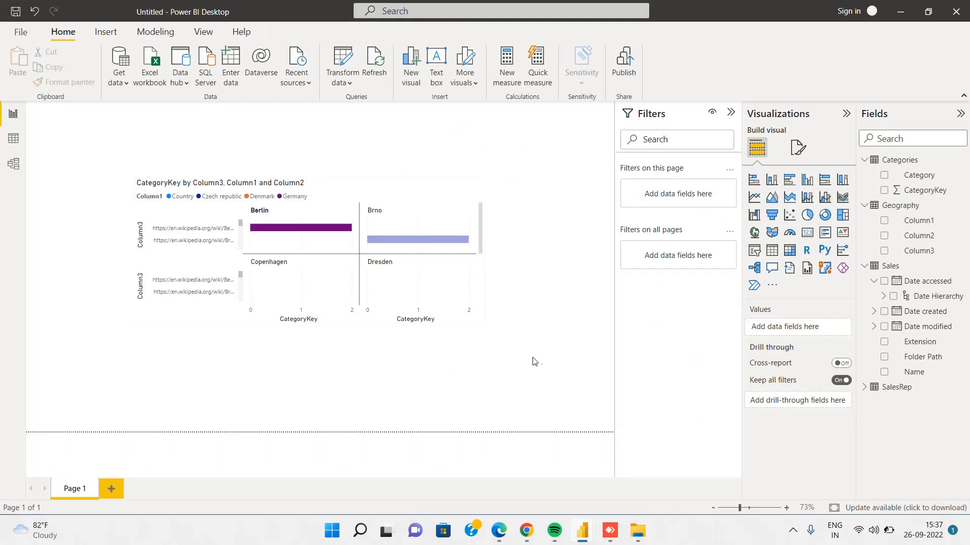
left_click(447, 297)
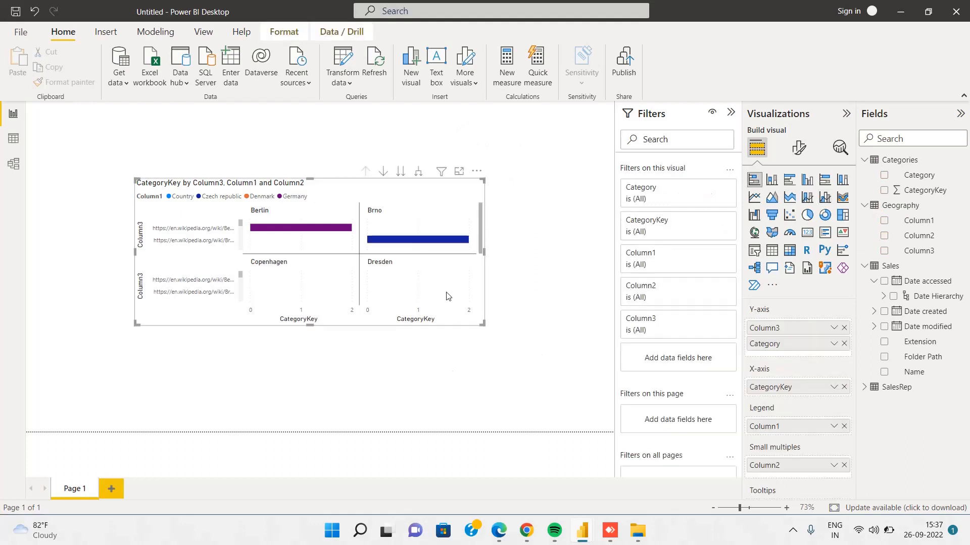
left_click_drag(447, 297, 341, 226)
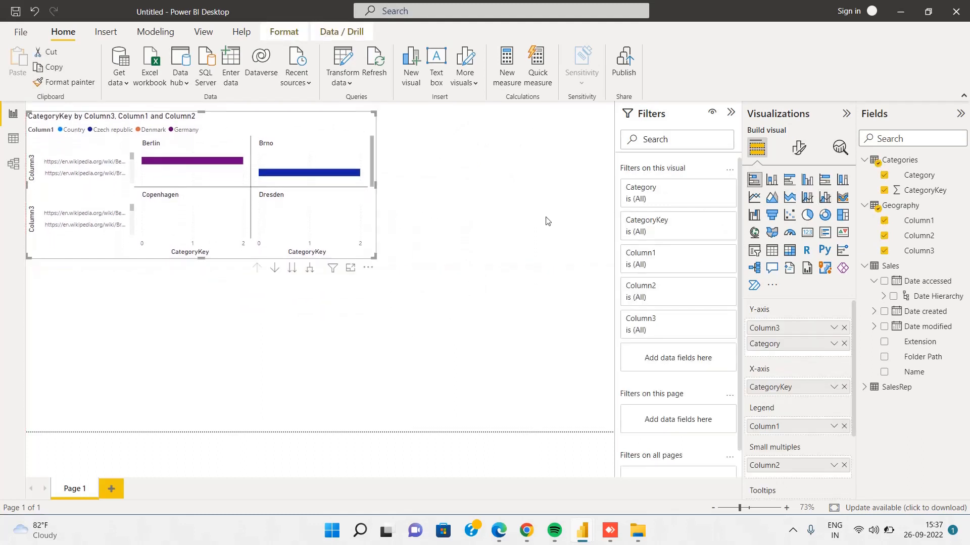
left_click(585, 250)
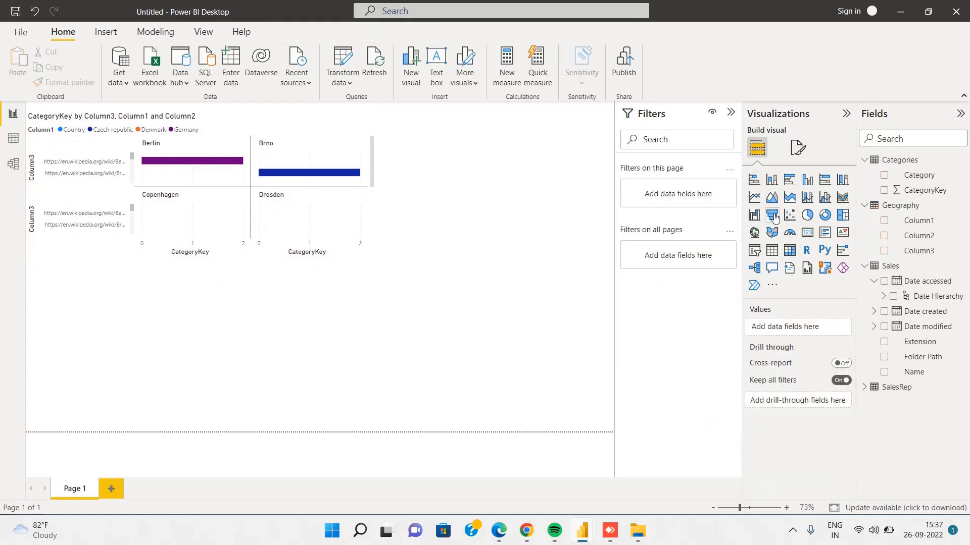
Add a table visual below the bar chart showing Sales Rep Name and SalesRepID from the SalesRep table.
left_click(770, 252)
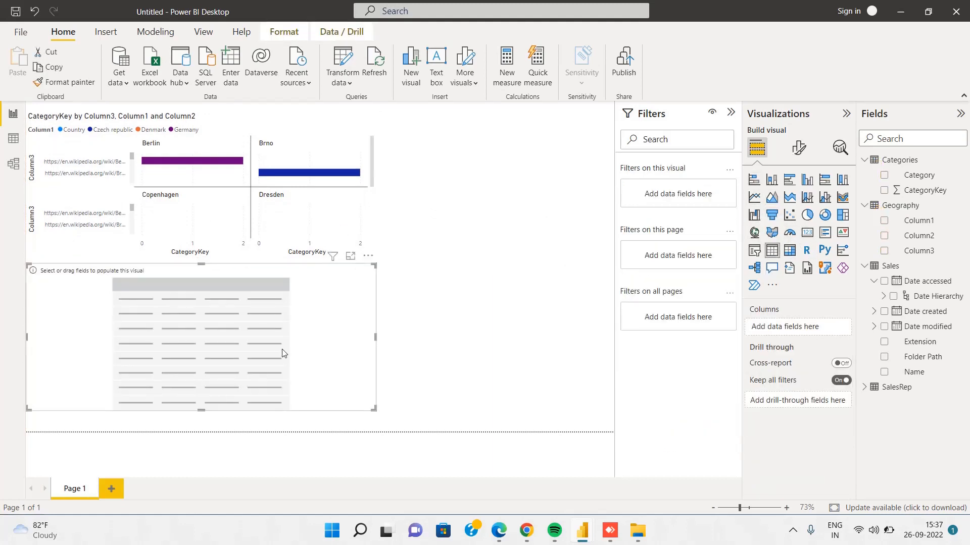
left_click_drag(324, 347, 459, 370)
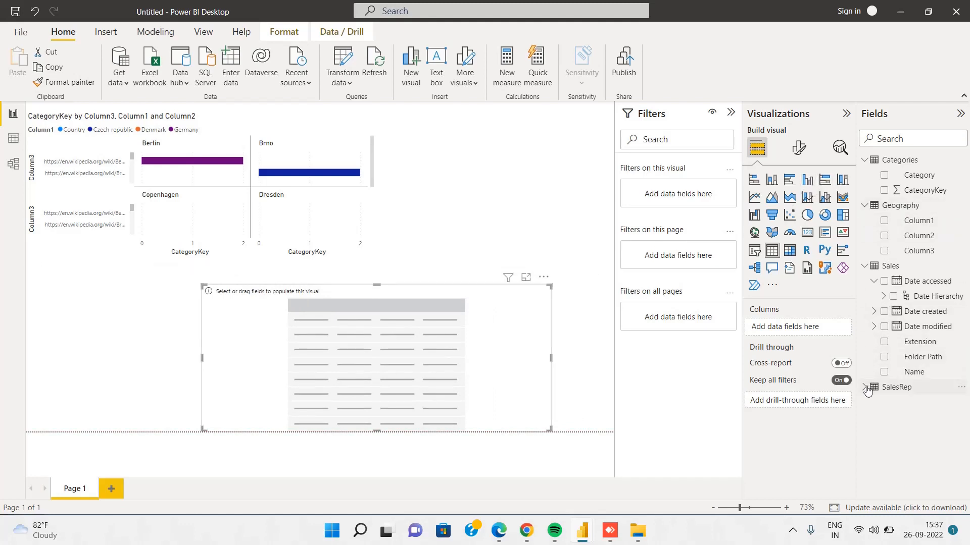
left_click(867, 386)
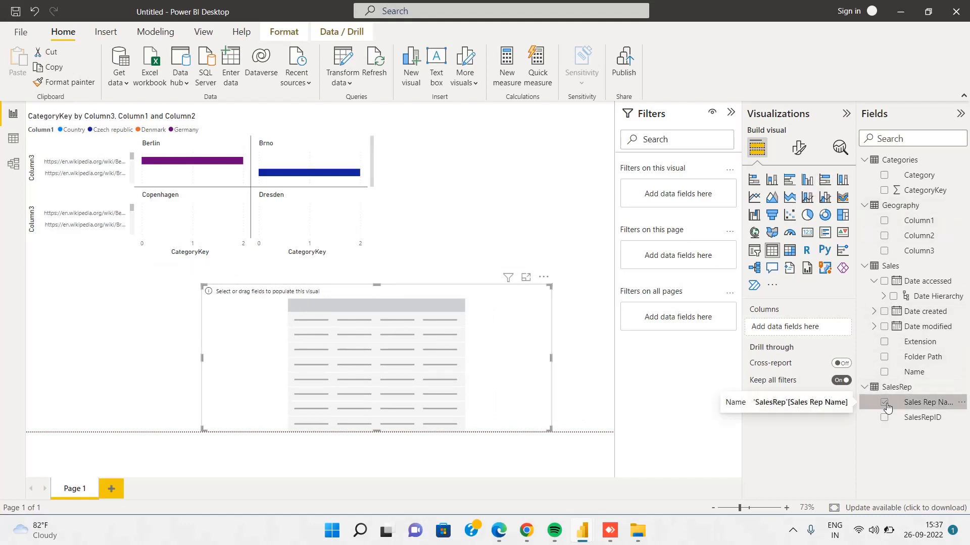
left_click(887, 407)
left_click(884, 418)
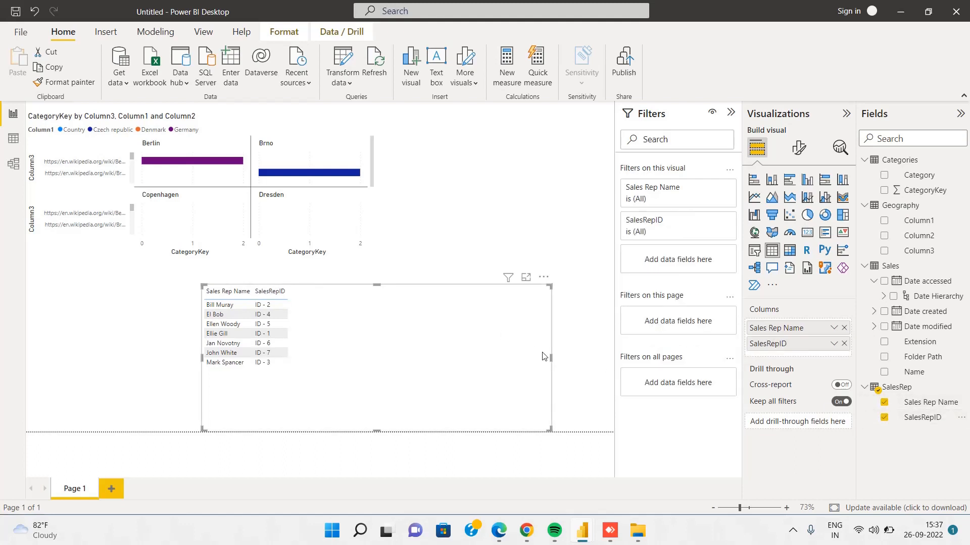
Reduce the sales rep table's width and height to fit its data, and move it left beneath the bar chart.
left_click_drag(550, 357, 327, 322)
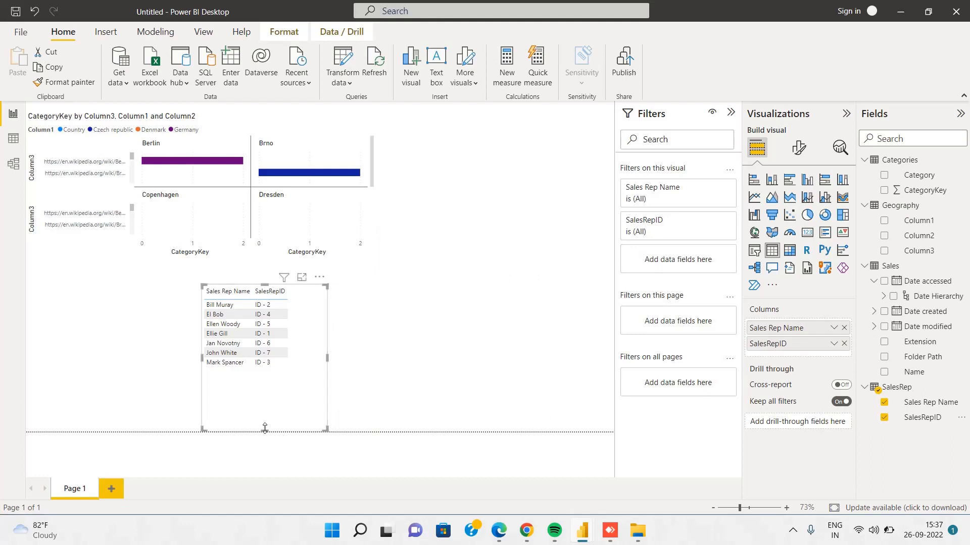
left_click_drag(265, 430, 262, 381)
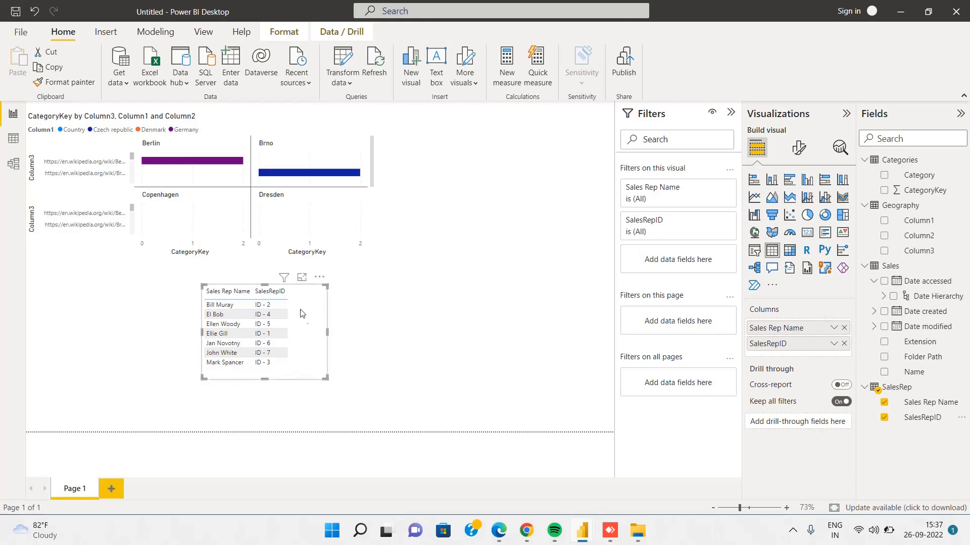
left_click_drag(298, 308, 163, 304)
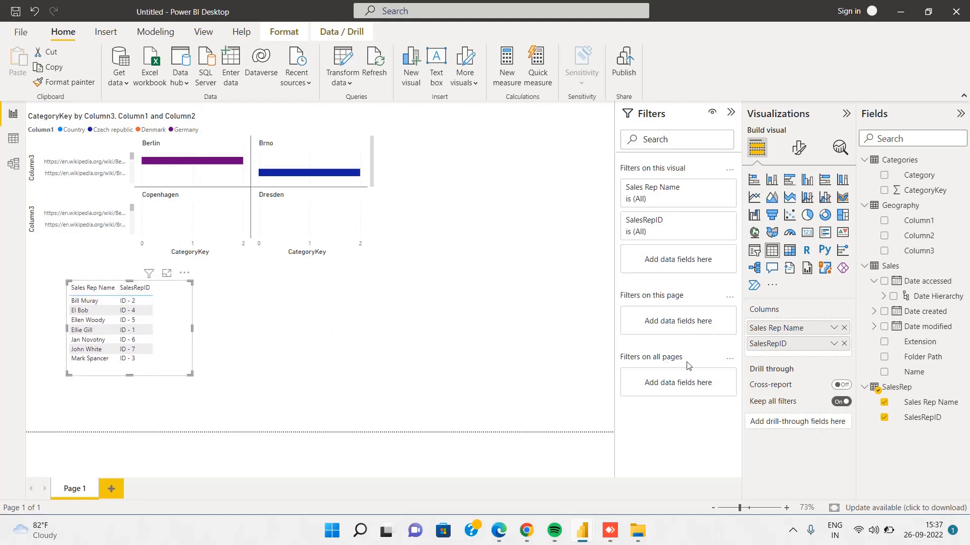
Try converting the sales rep table to a matrix, and switch it back to a table.
left_click(790, 252)
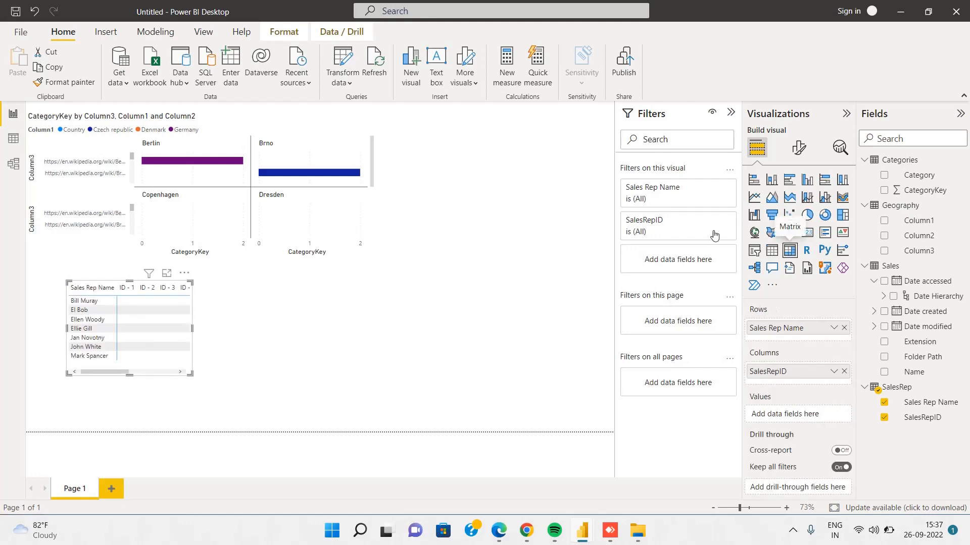
left_click(772, 250)
left_click(380, 353)
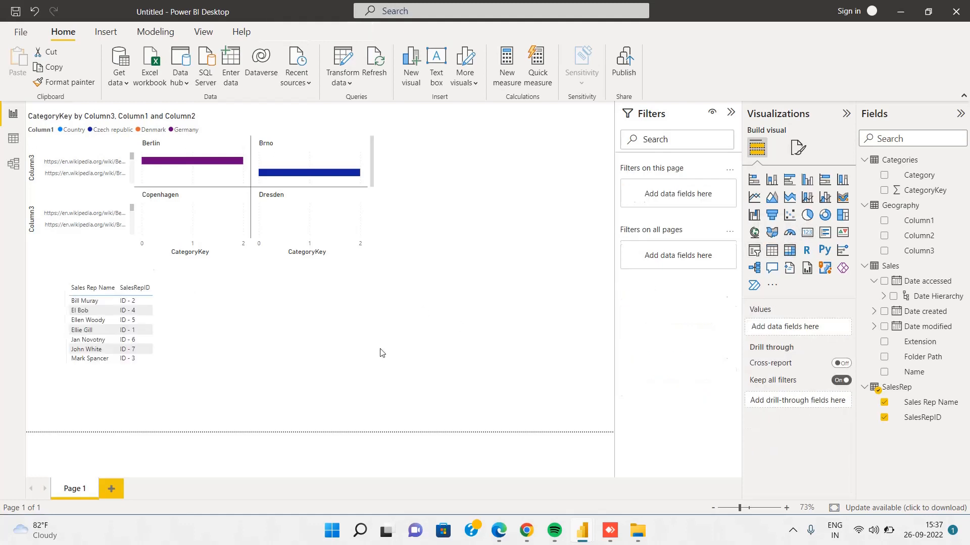
Add a matrix beside the table with Sales Rep Name as rows and SalesRepID as columns, and widen it to fit all ID columns.
left_click(789, 251)
left_click_drag(298, 338, 306, 337)
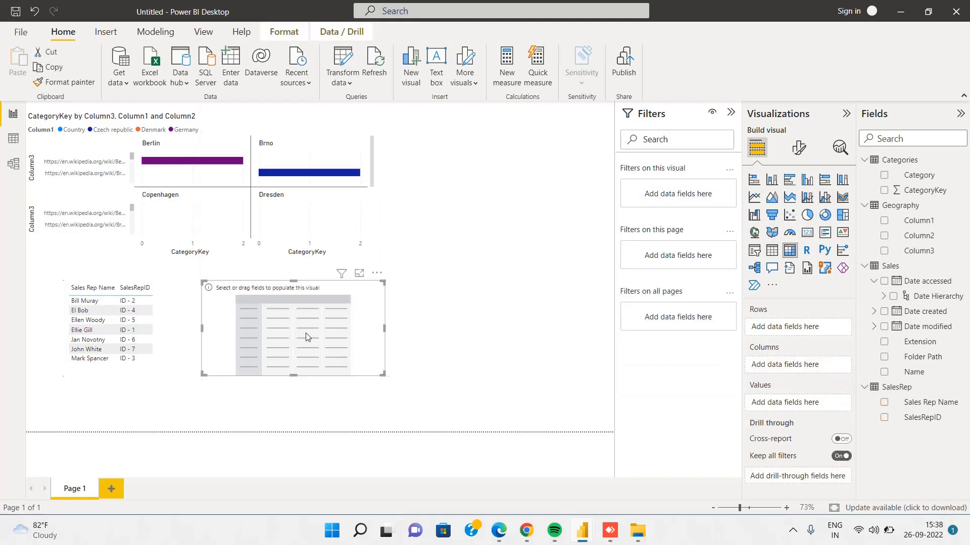
left_click(884, 403)
left_click(885, 418)
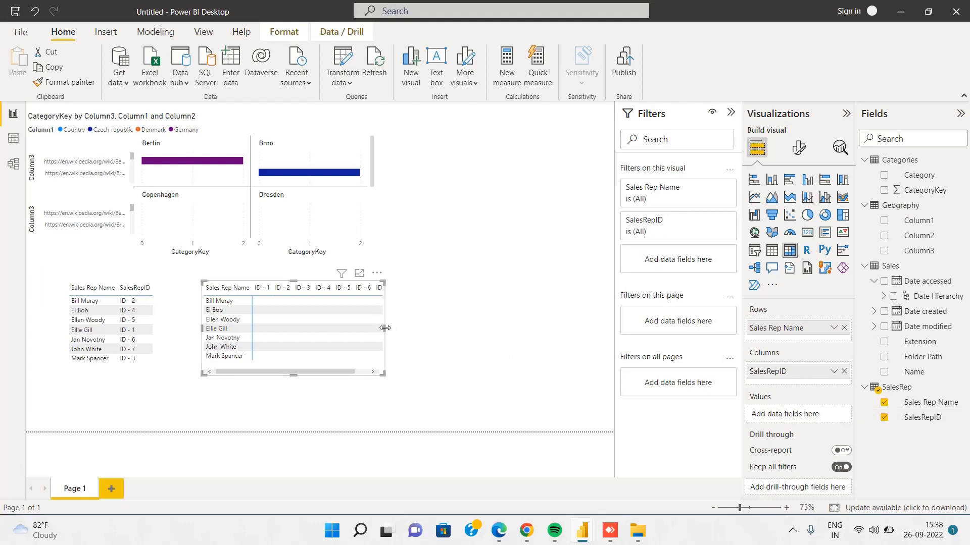
left_click_drag(384, 328, 520, 329)
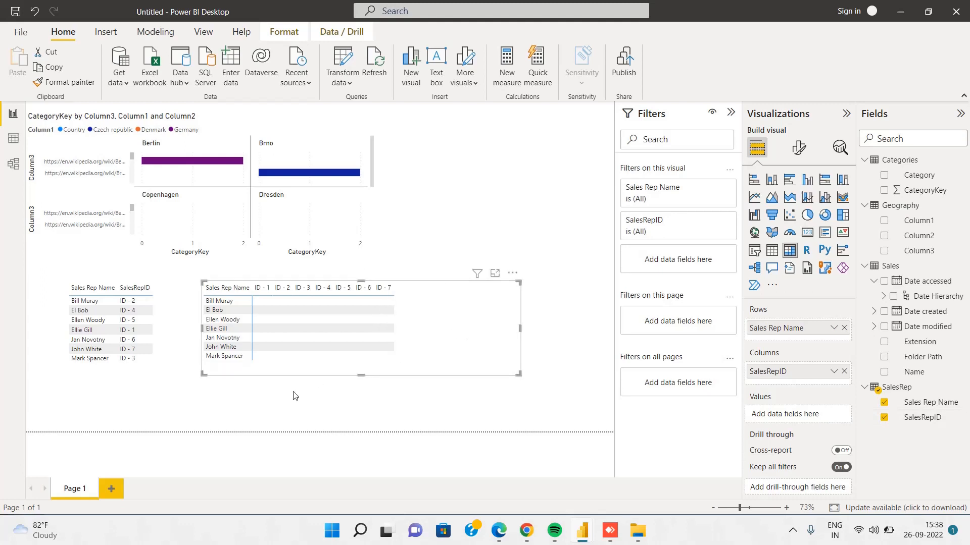
left_click(361, 381)
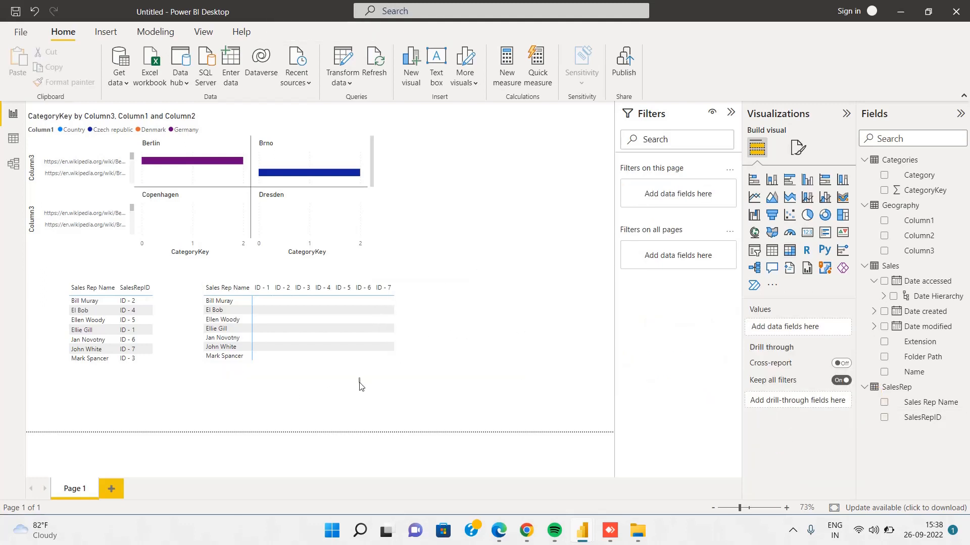
Sort the sales rep table by SalesRepID in ascending order.
left_click(86, 295)
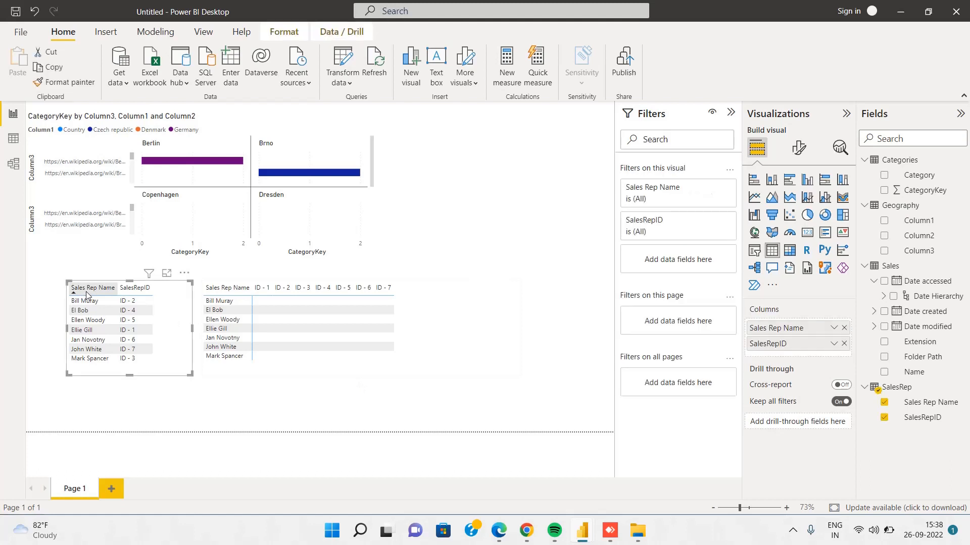
left_click(135, 295)
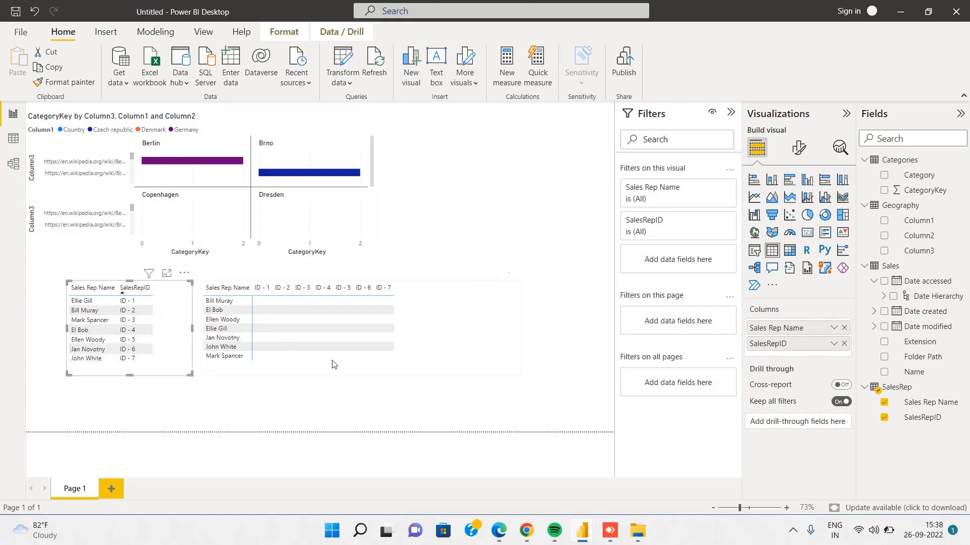
Adjust the matrix's width and move the matrix farther to the right of the sales rep table.
left_click(355, 374)
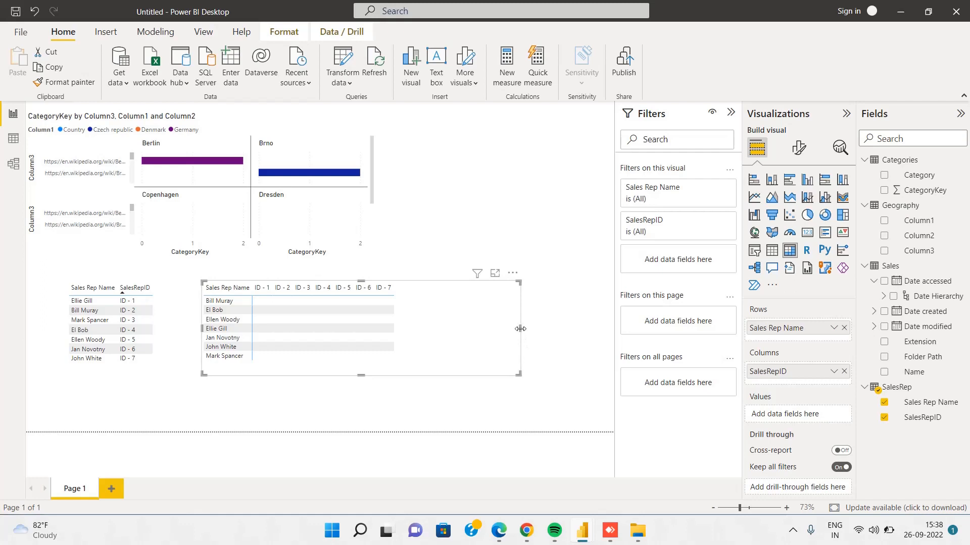
left_click_drag(520, 328, 424, 316)
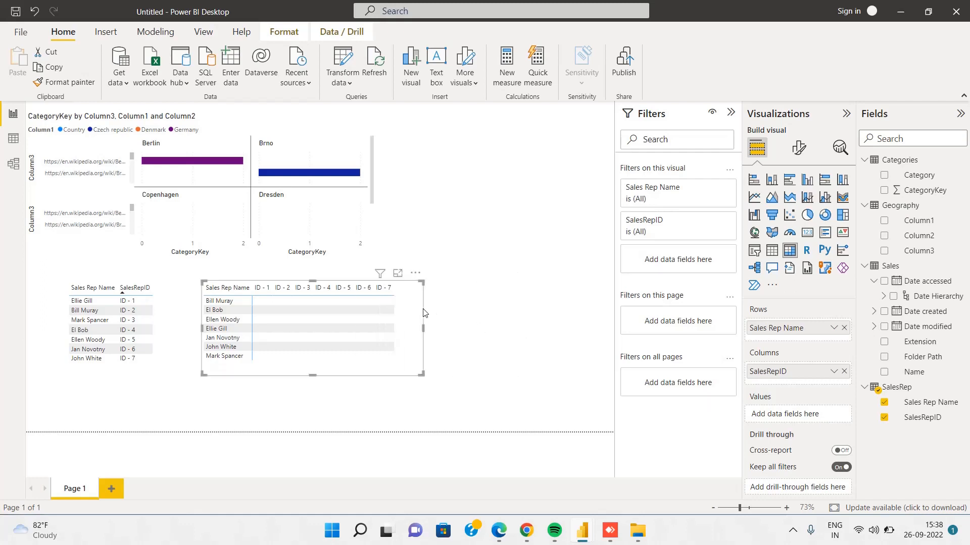
left_click(167, 343)
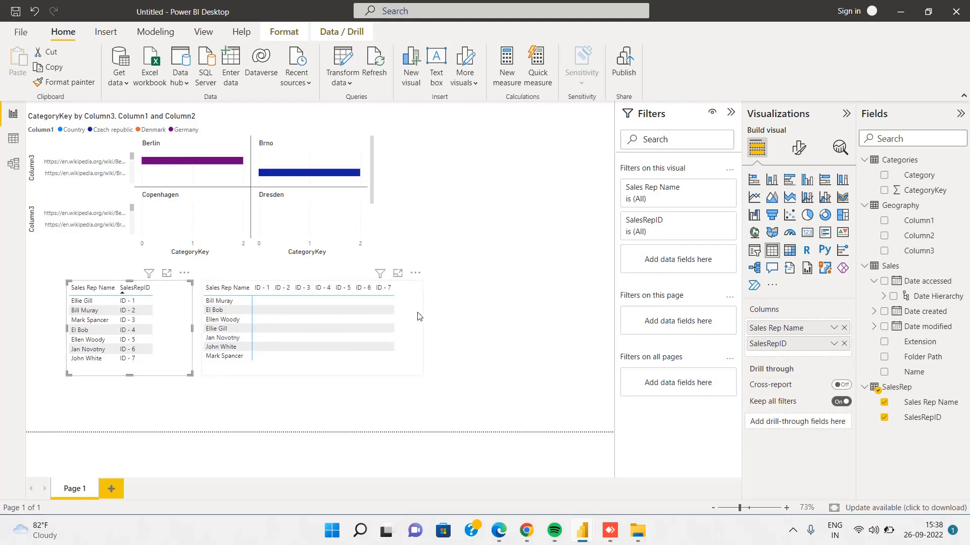
left_click_drag(422, 331, 564, 334)
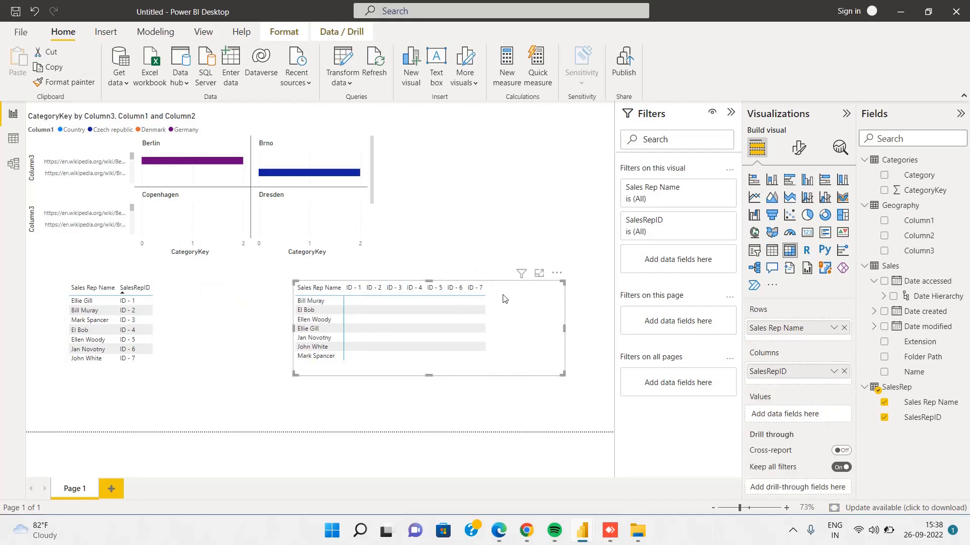
left_click_drag(761, 330, 764, 385)
left_click_drag(763, 383, 778, 328)
left_click_drag(800, 372, 790, 396)
Move the matrix back to the left, close beside the sales rep table.
left_click(171, 320)
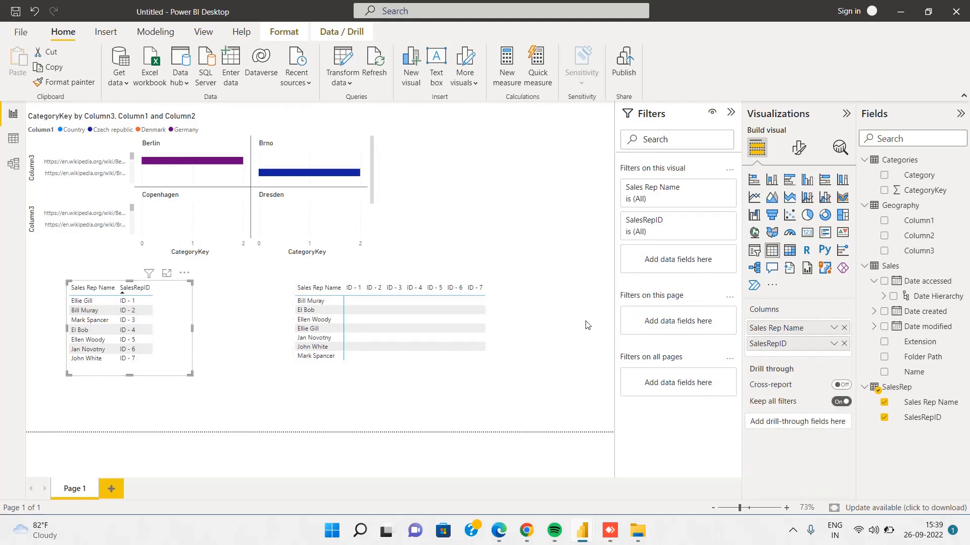
left_click_drag(558, 334, 465, 334)
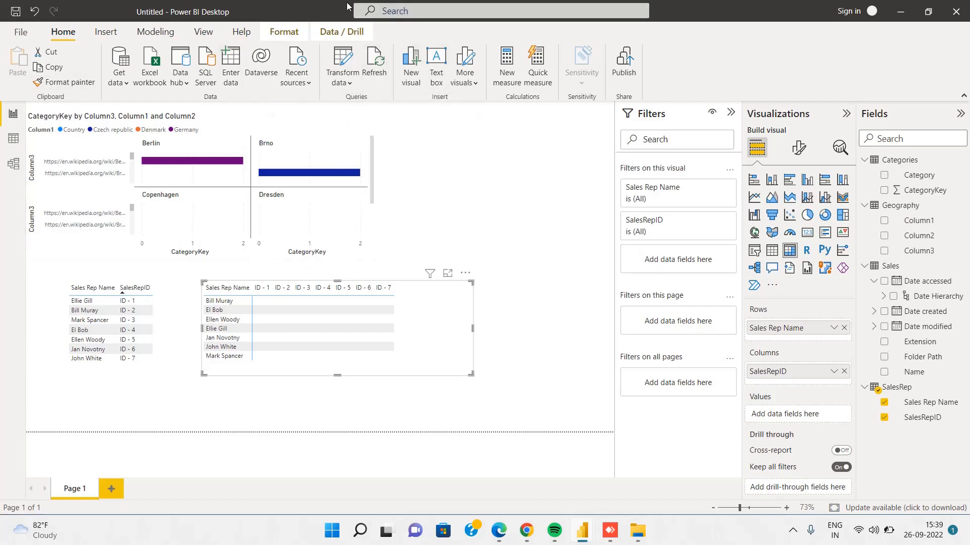
left_click(347, 84)
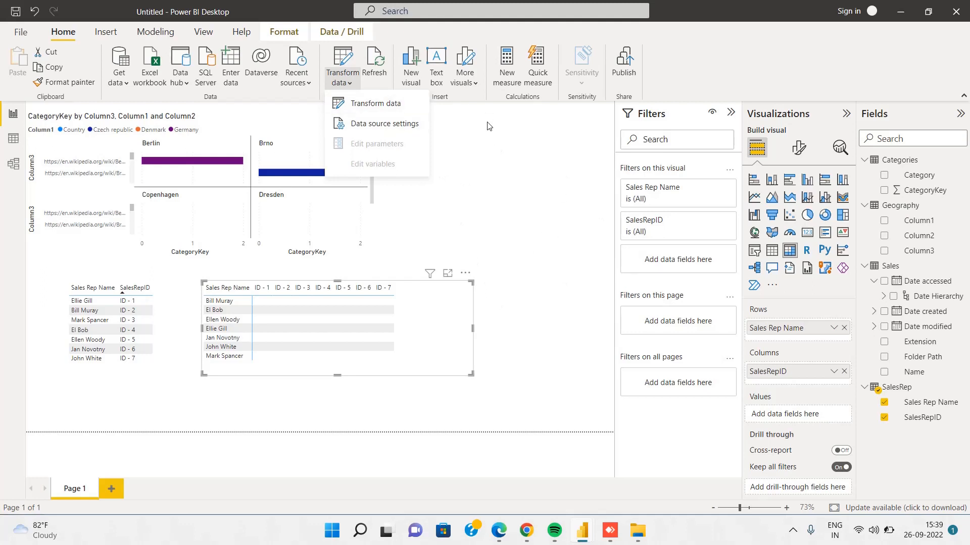
left_click(498, 218)
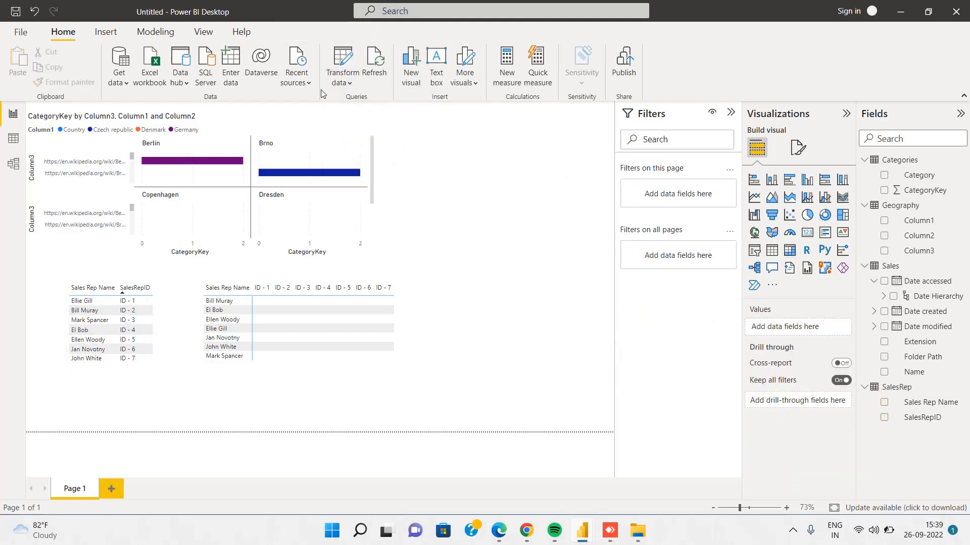
left_click(119, 80)
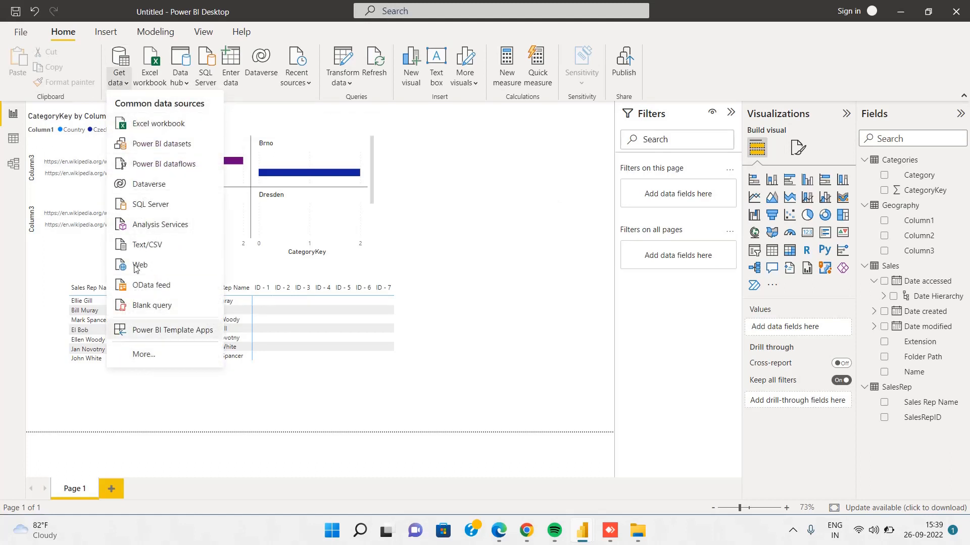
left_click(472, 219)
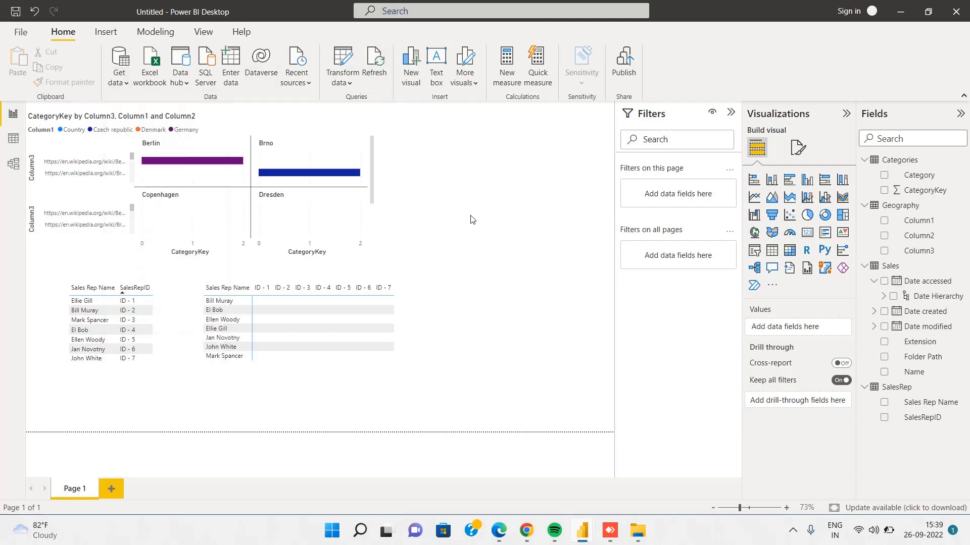